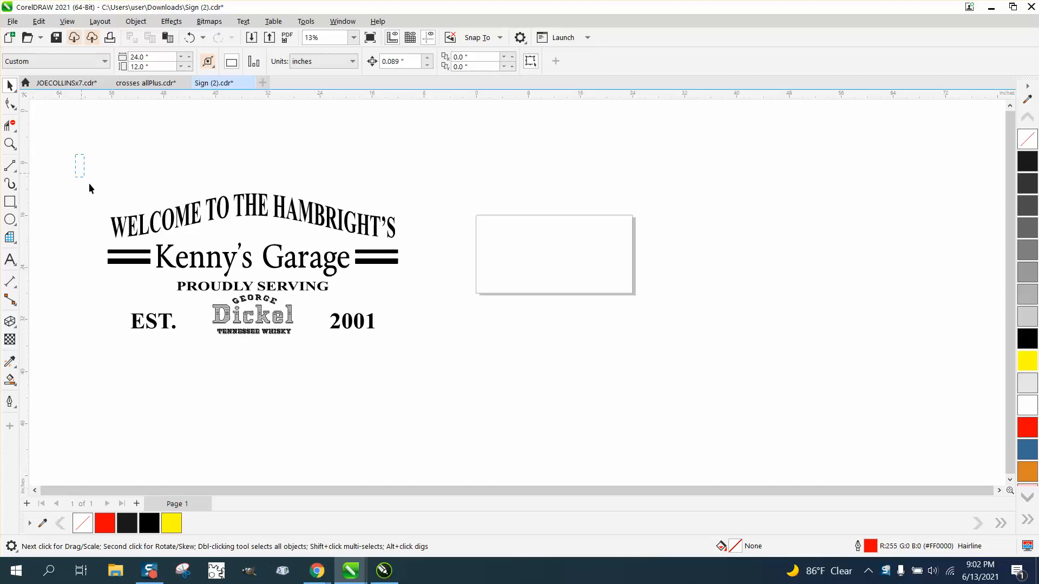
# Group all the sign artwork into one object and shift it slightly up and toward the page
pyautogui.moveTo(89, 184); pyautogui.dragTo(452, 375)
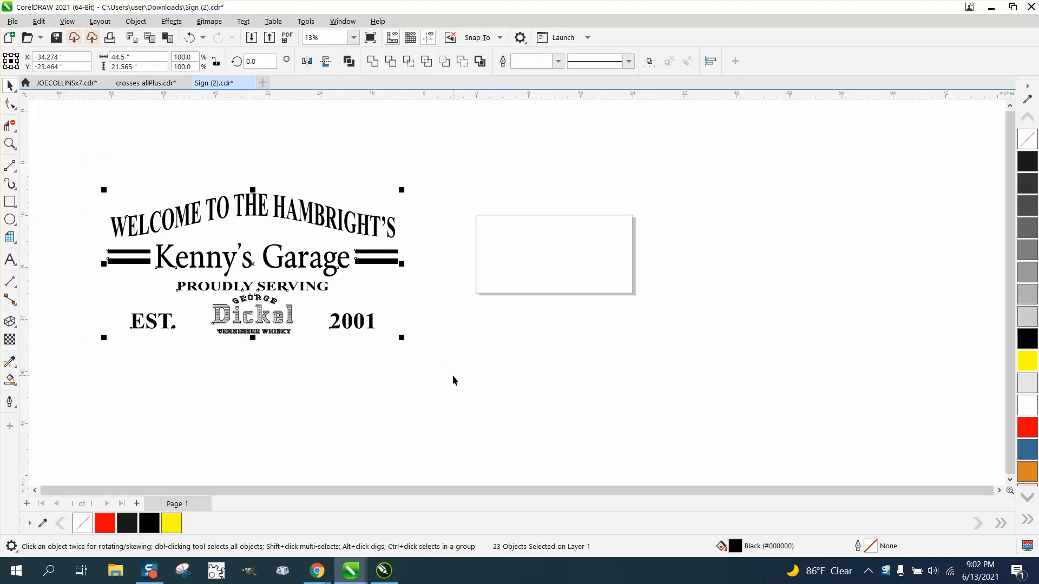
pyautogui.hotkey('ctrl', 'g')
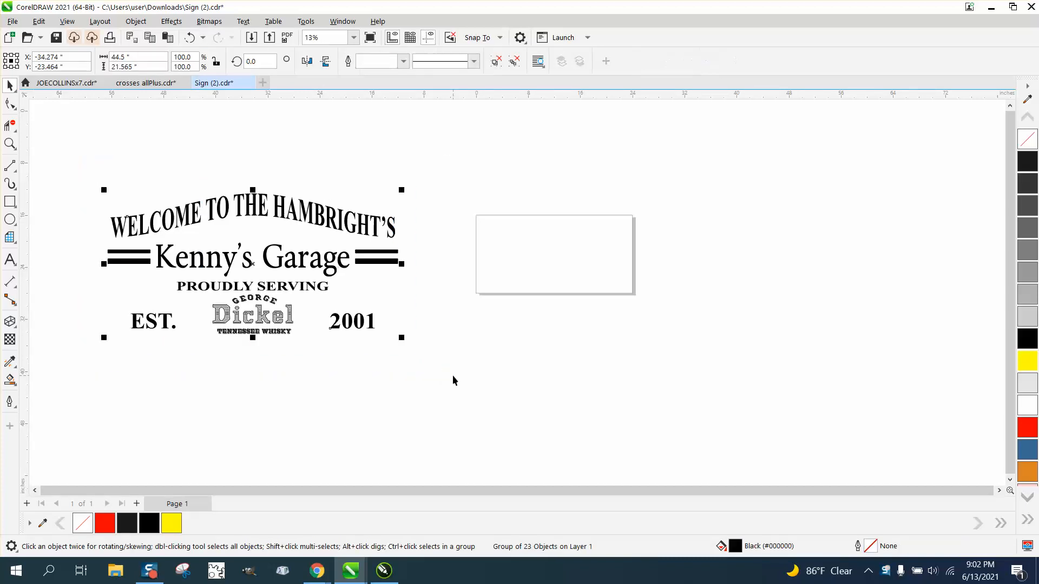
pyautogui.moveTo(310, 215); pyautogui.dragTo(340, 195)
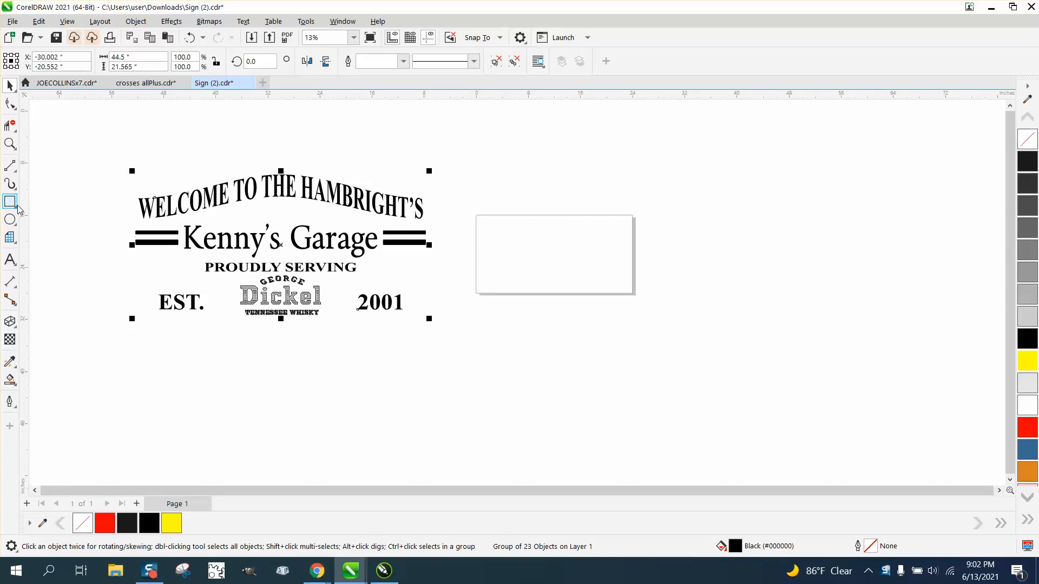
# Draw a graph-paper grid of 4 columns and 1 row around the sign, about 52.3 by 24.7 inches
pyautogui.click(18, 248)
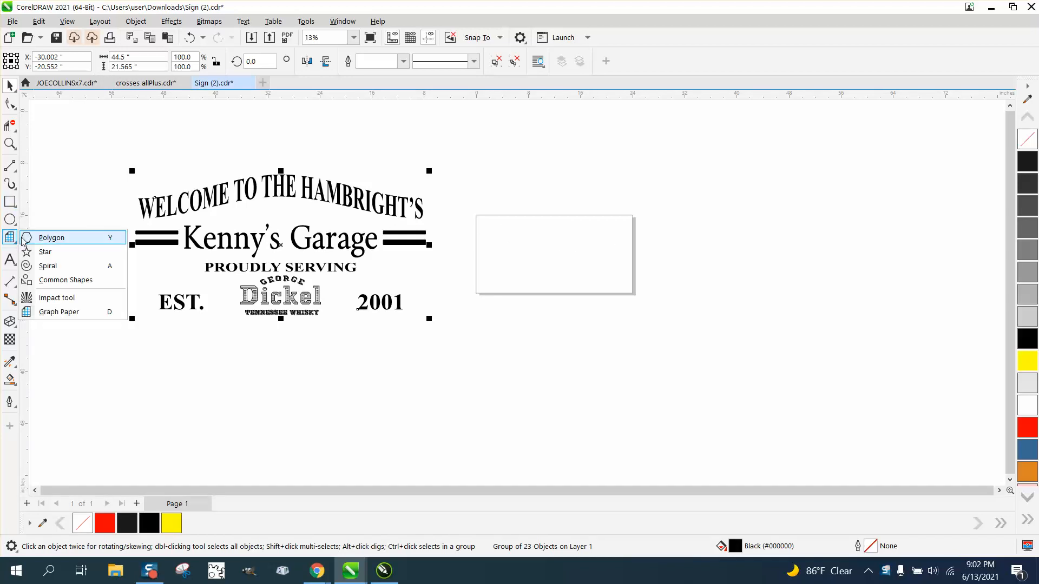
pyautogui.click(46, 312)
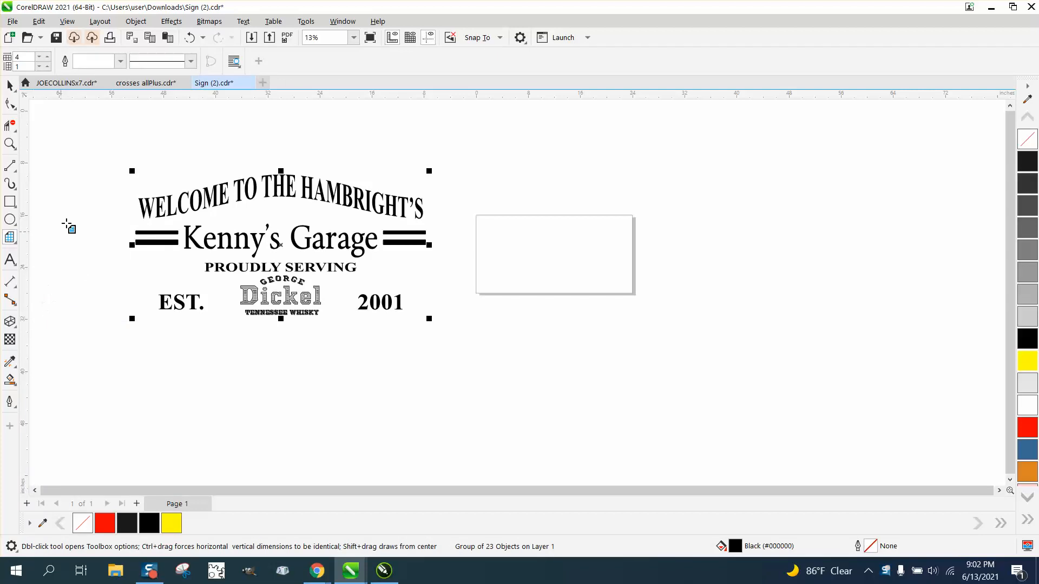
pyautogui.click(26, 60)
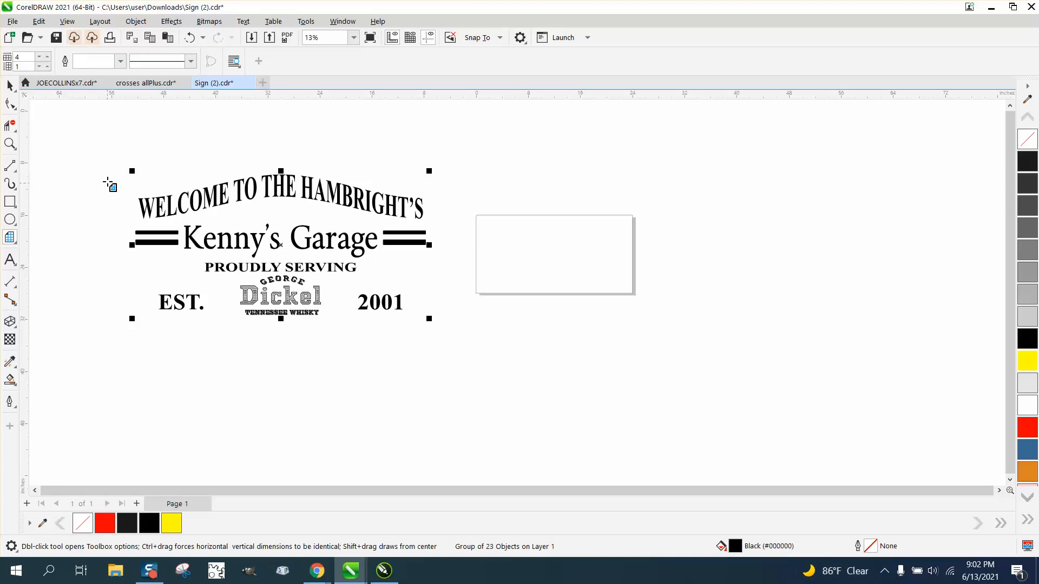
pyautogui.moveTo(108, 163); pyautogui.dragTo(449, 323)
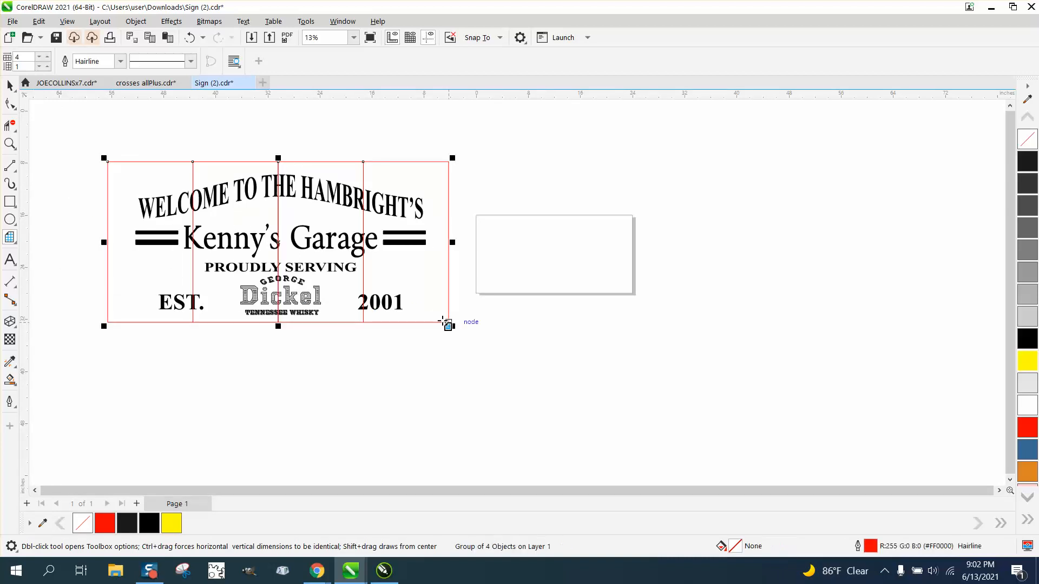
pyautogui.click(16, 91)
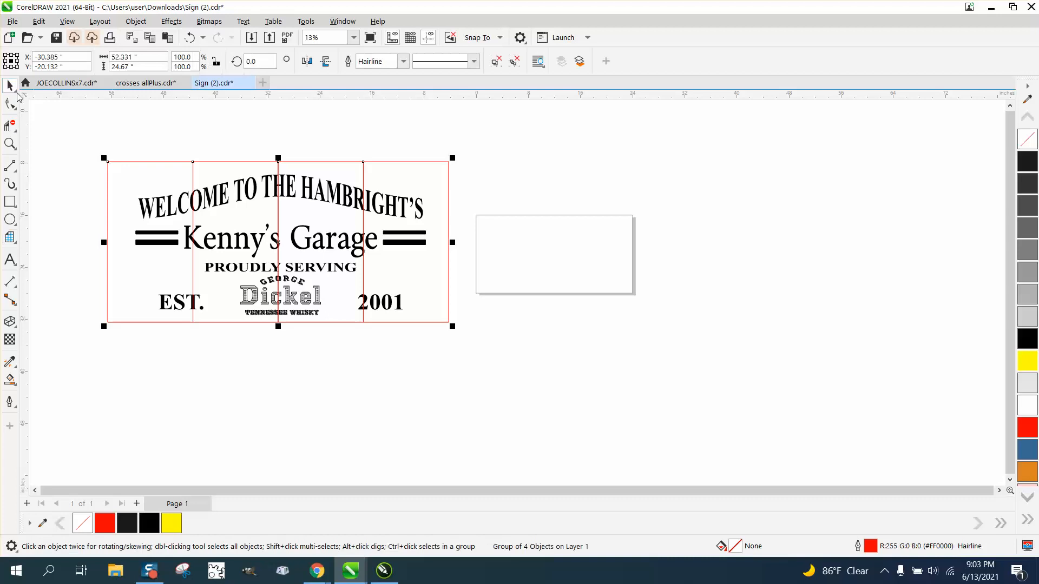
# Resize the grid to 47 inches wide and 23 inches high
pyautogui.doubleClick(125, 57)
pyautogui.write('47')
pyautogui.press('Tab')
pyautogui.write('23')
pyautogui.press('Return')
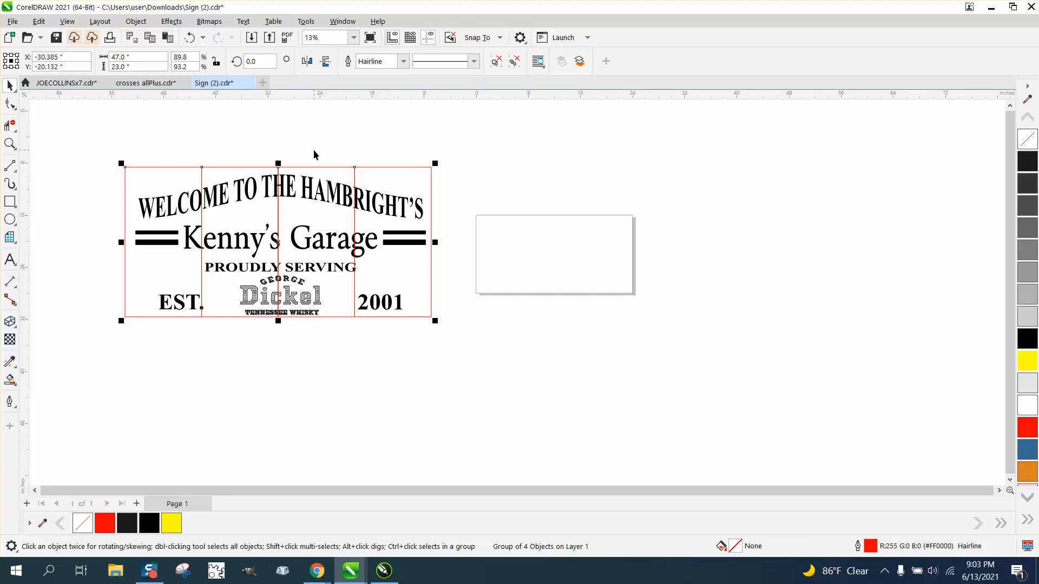
# Center the grid and the sign group on the page, and move both together off the page to its left
pyautogui.press('p')
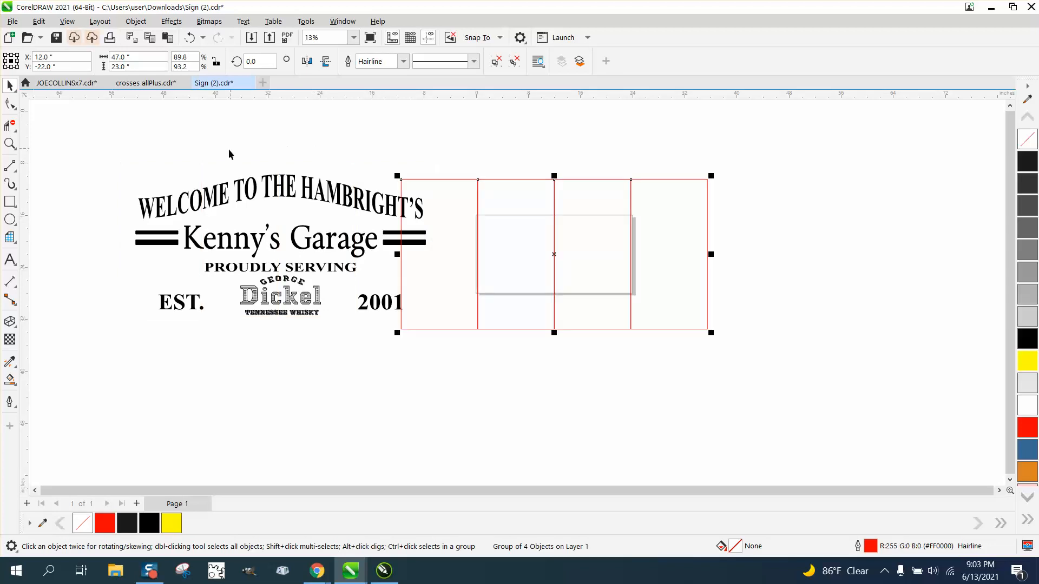
pyautogui.moveTo(118, 161); pyautogui.dragTo(442, 341)
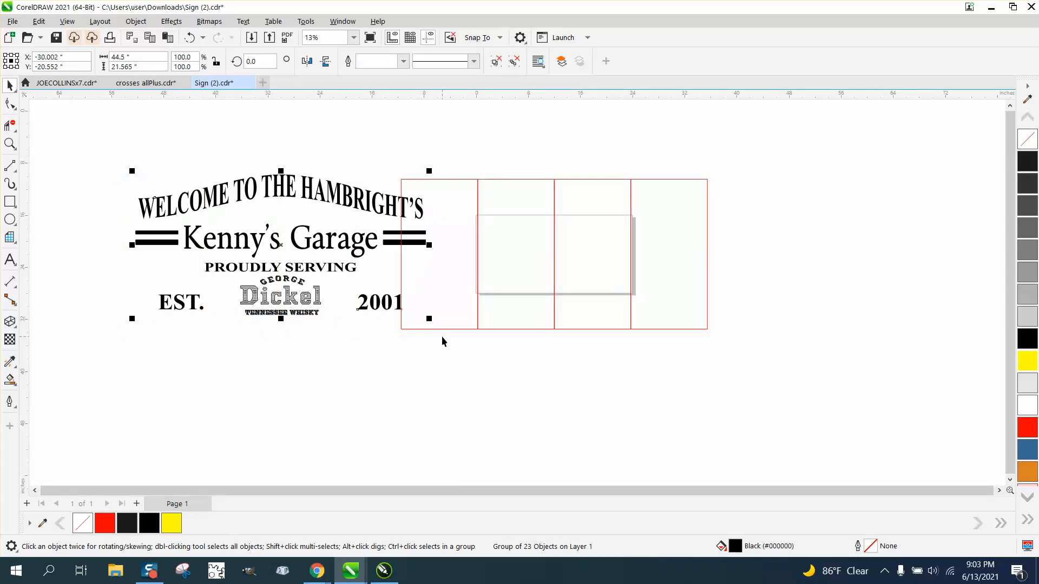
pyautogui.press('p')
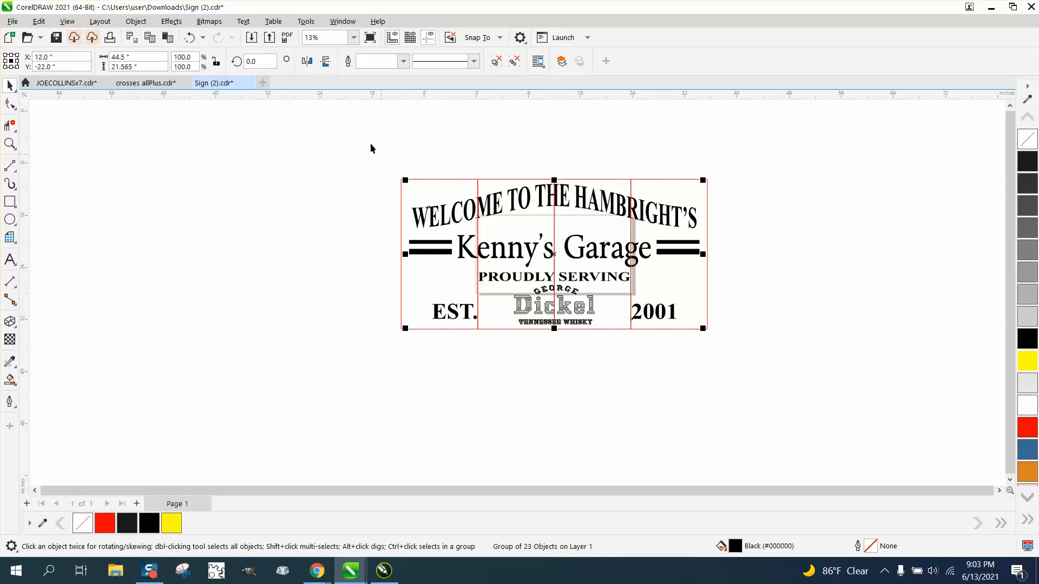
pyautogui.moveTo(338, 145); pyautogui.dragTo(707, 351)
pyautogui.moveTo(557, 254); pyautogui.dragTo(216, 257)
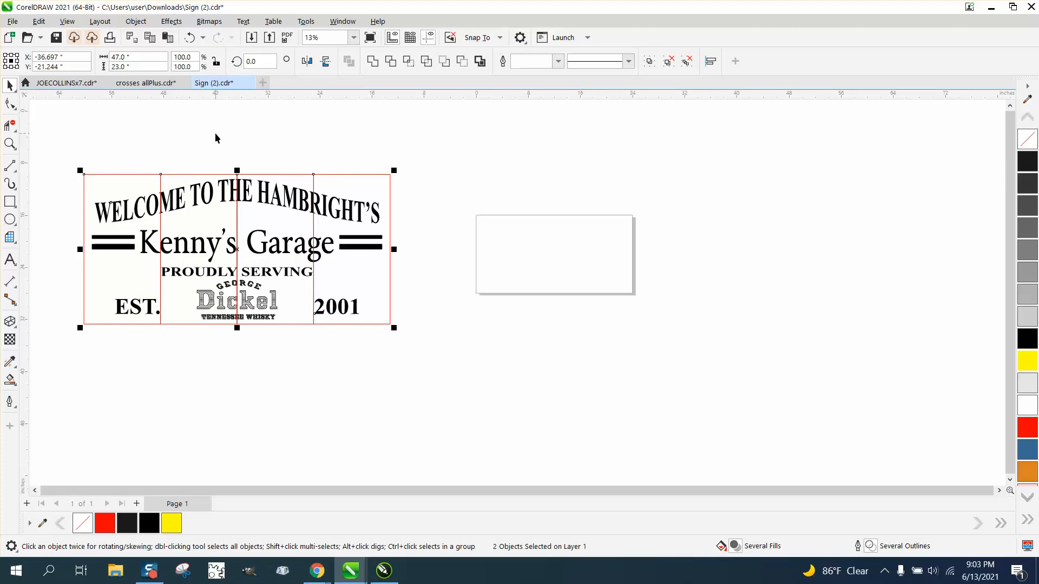
# Intersect the sign with the grid, moving the sliced copy to the right of the page and the grid below it
pyautogui.moveTo(54, 146); pyautogui.dragTo(443, 362)
pyautogui.click(424, 63)
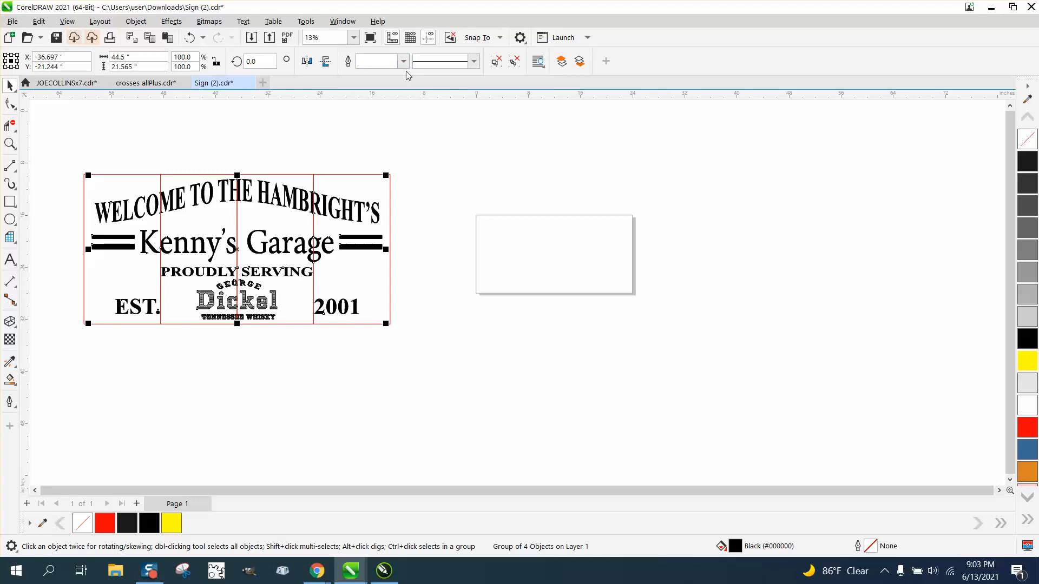
pyautogui.moveTo(236, 250); pyautogui.dragTo(815, 254)
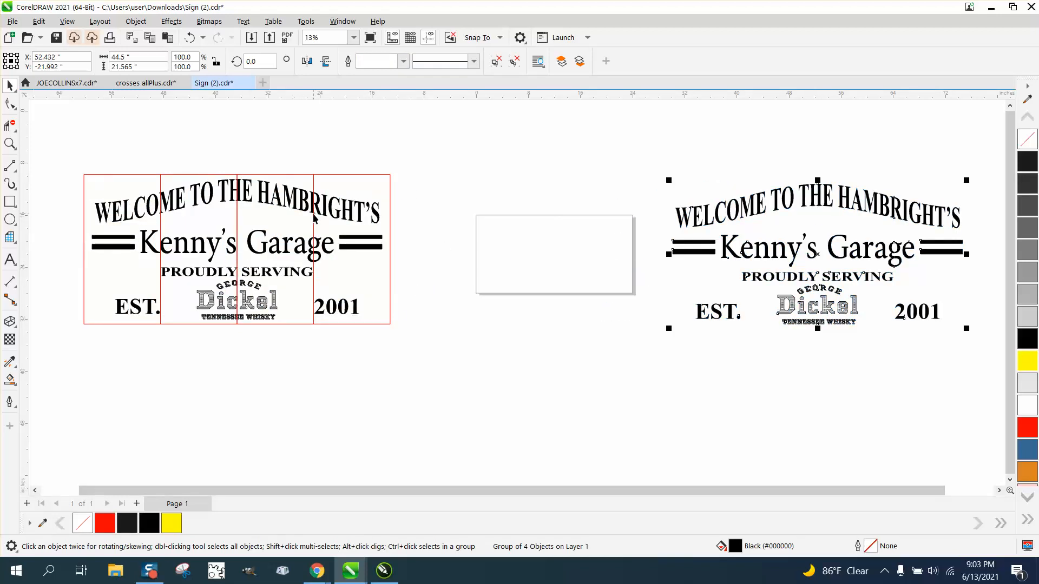
pyautogui.moveTo(314, 218); pyautogui.dragTo(595, 380)
pyautogui.click(358, 217)
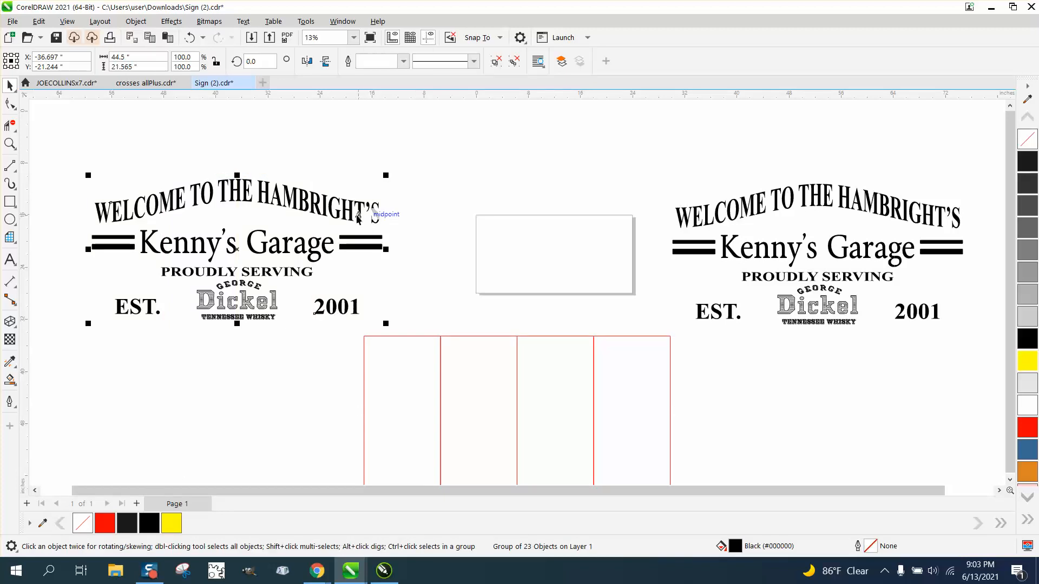
# Ungroup the sliced sign copy into its four separate panel slices
pyautogui.click(774, 215)
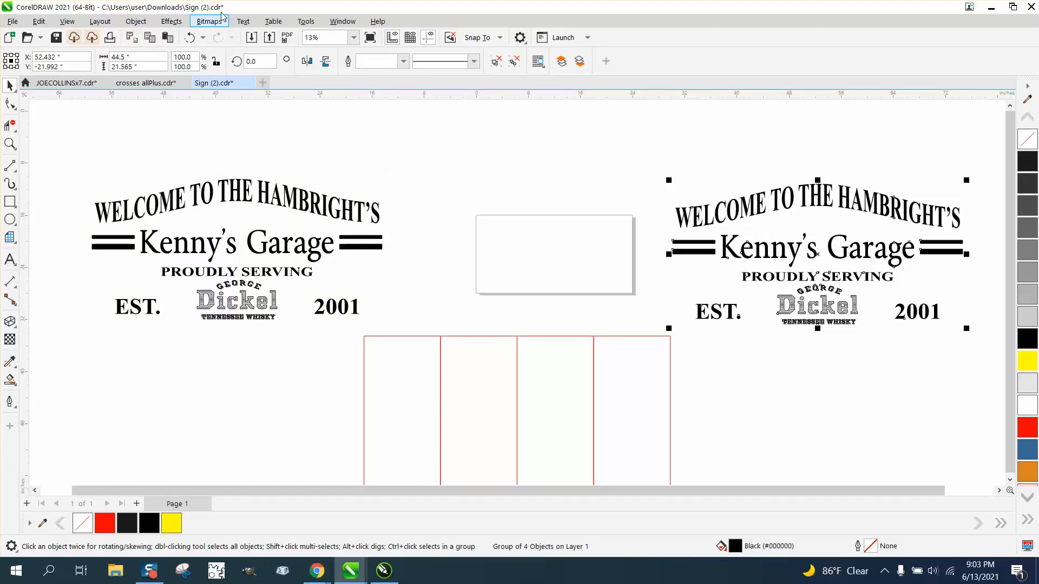
pyautogui.click(136, 21)
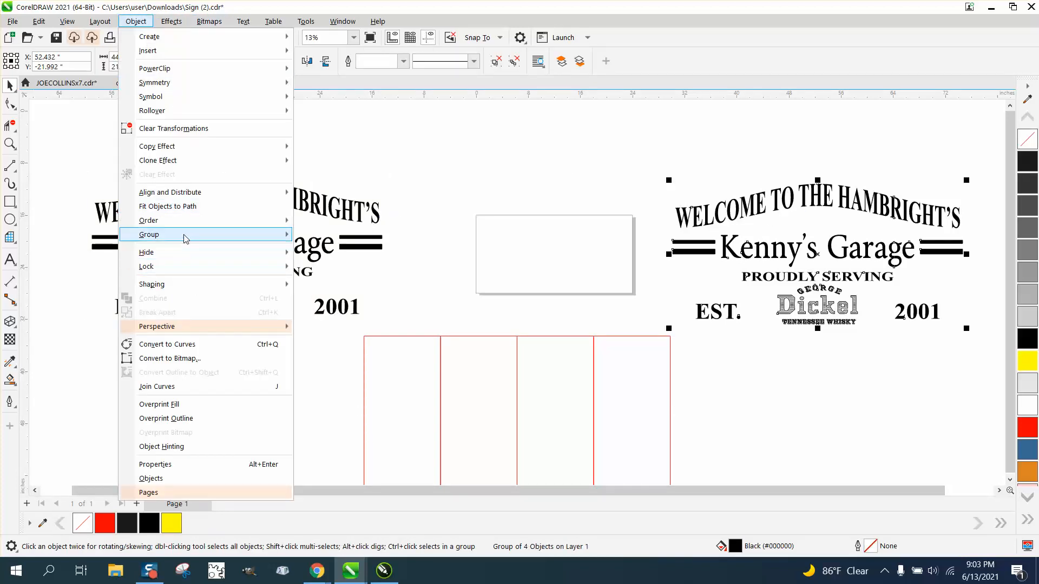
pyautogui.moveTo(283, 234)
pyautogui.click(327, 255)
pyautogui.click(546, 177)
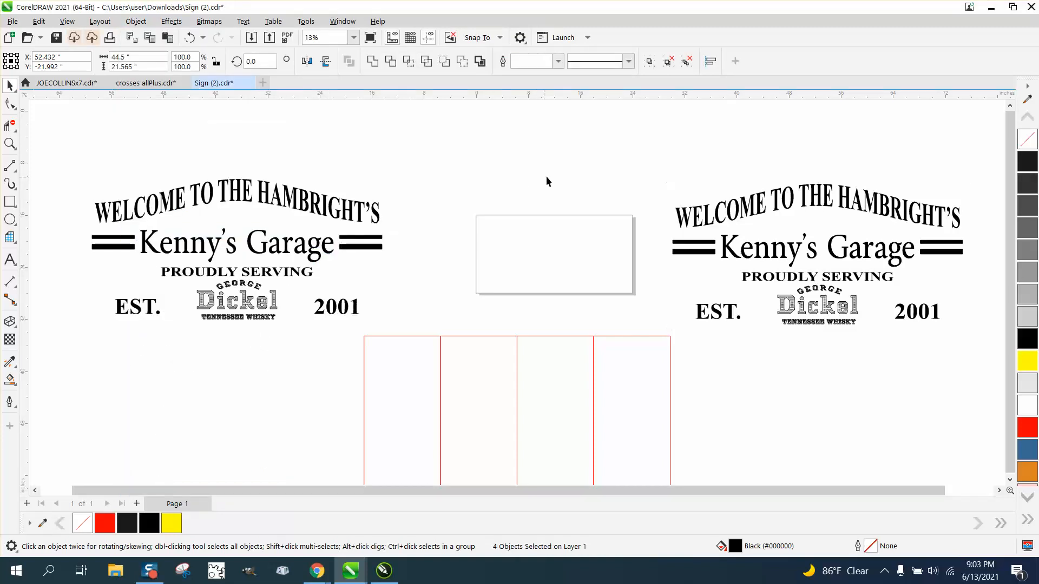
# Rotate the leftmost slice of the sign copy to 270 degrees
pyautogui.click(683, 216)
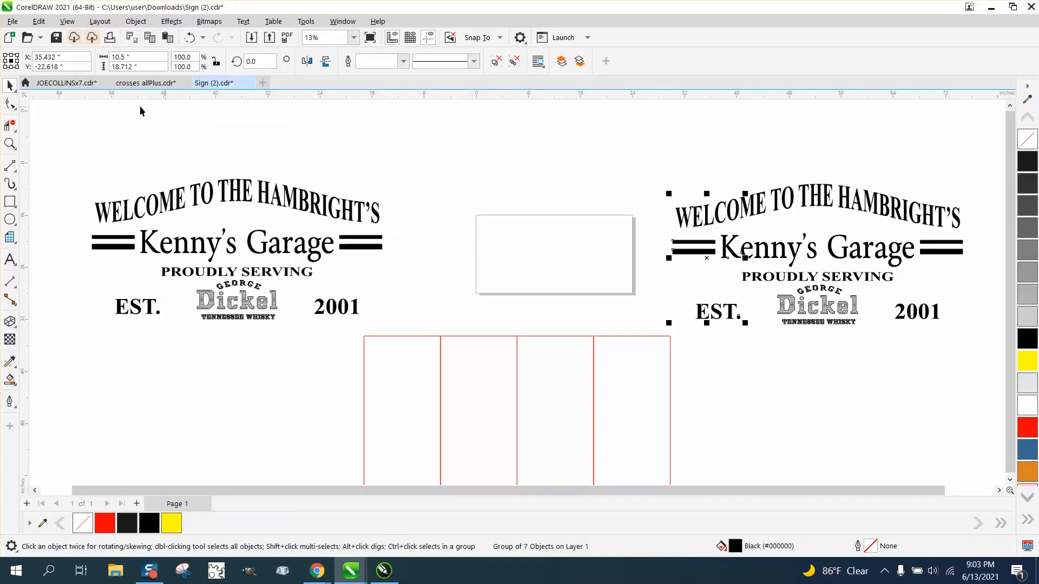
pyautogui.press('z')
pyautogui.moveTo(693, 187); pyautogui.dragTo(781, 278)
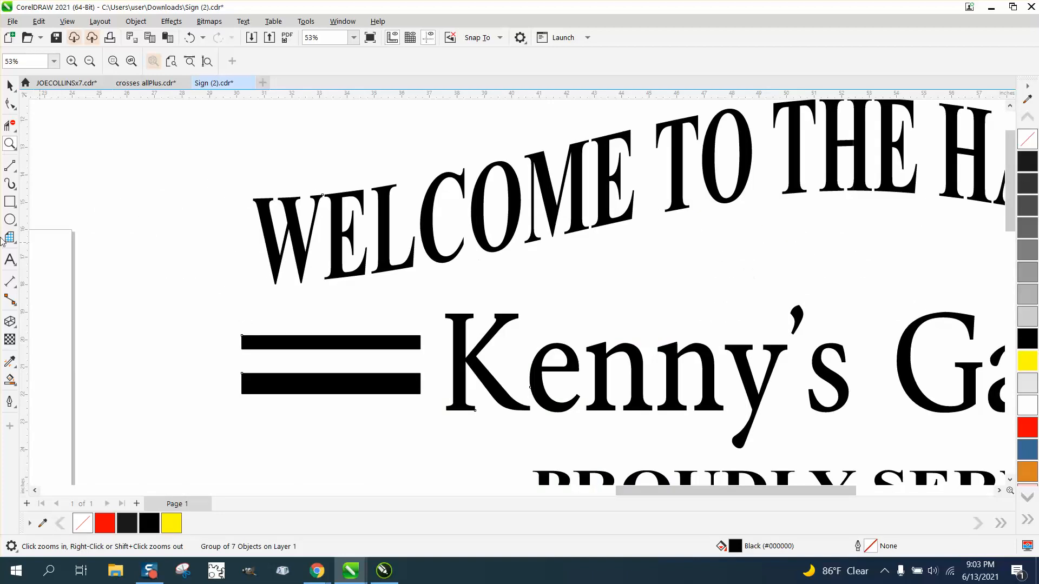
pyautogui.click(10, 86)
pyautogui.scroll(-4, 218, 213)
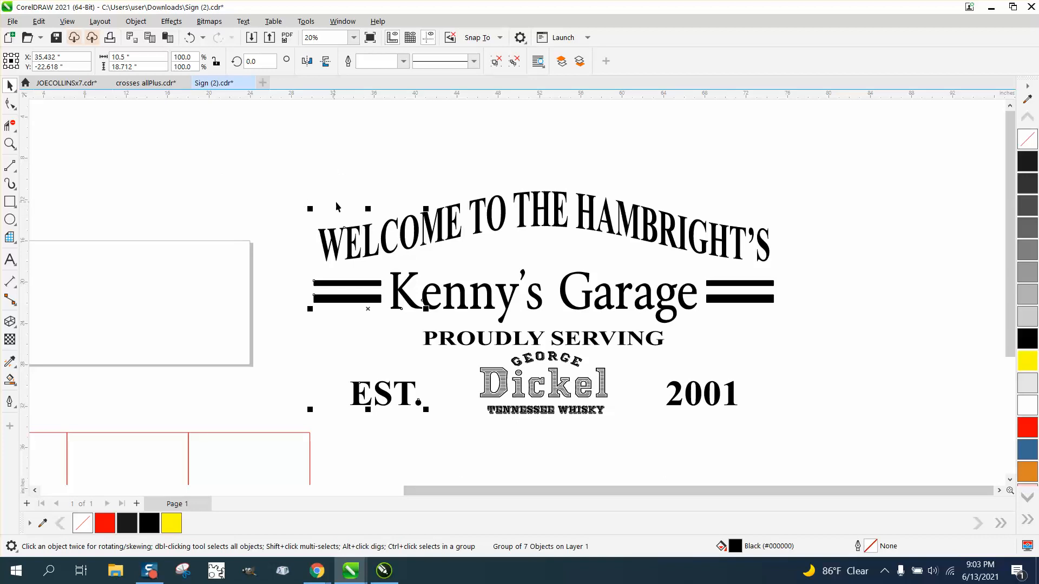
pyautogui.scroll(-1, 352, 214)
pyautogui.click(264, 62)
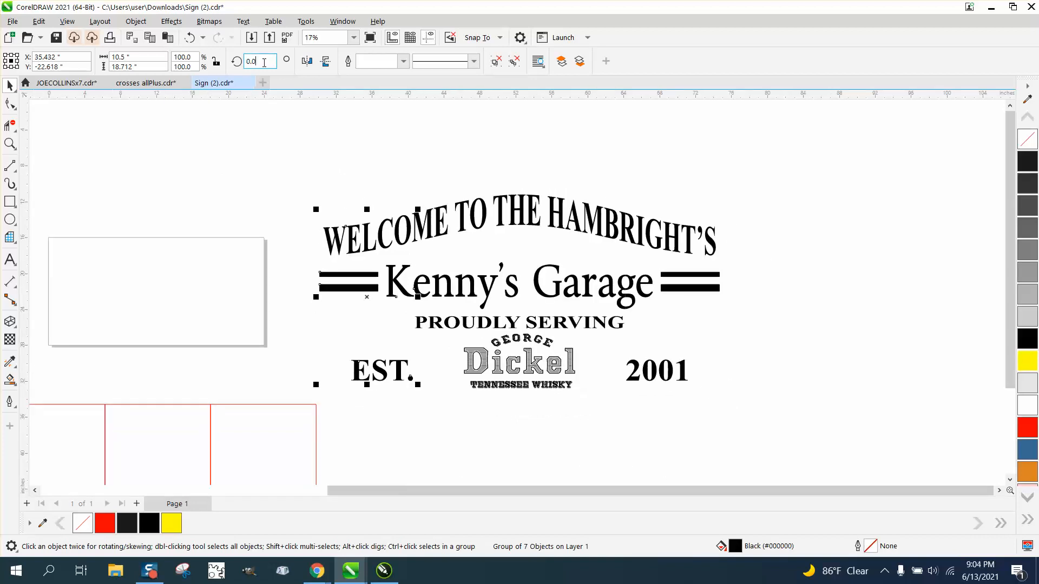
pyautogui.write('2')
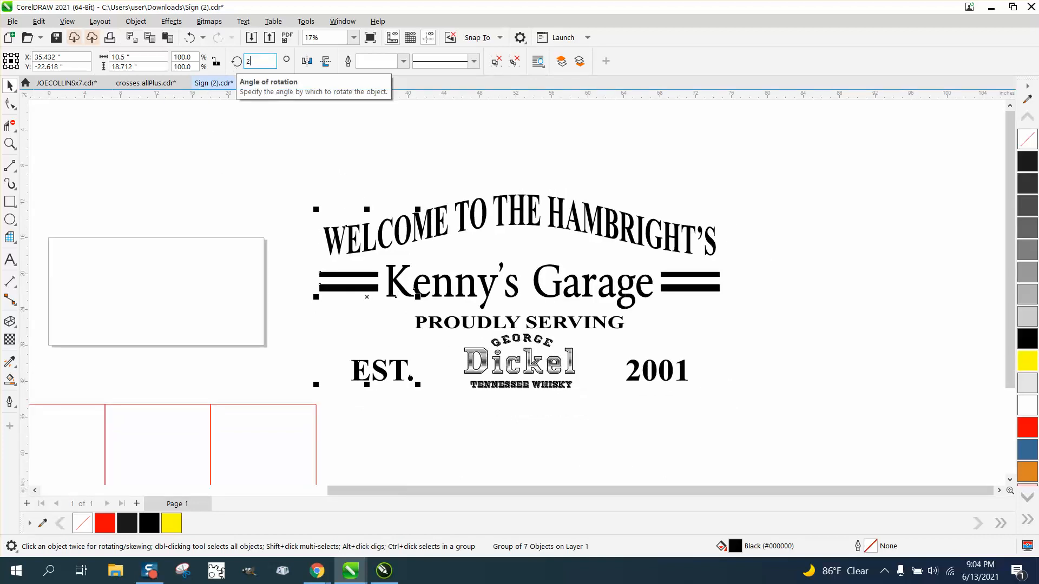
pyautogui.write('70')
pyautogui.press('Return')
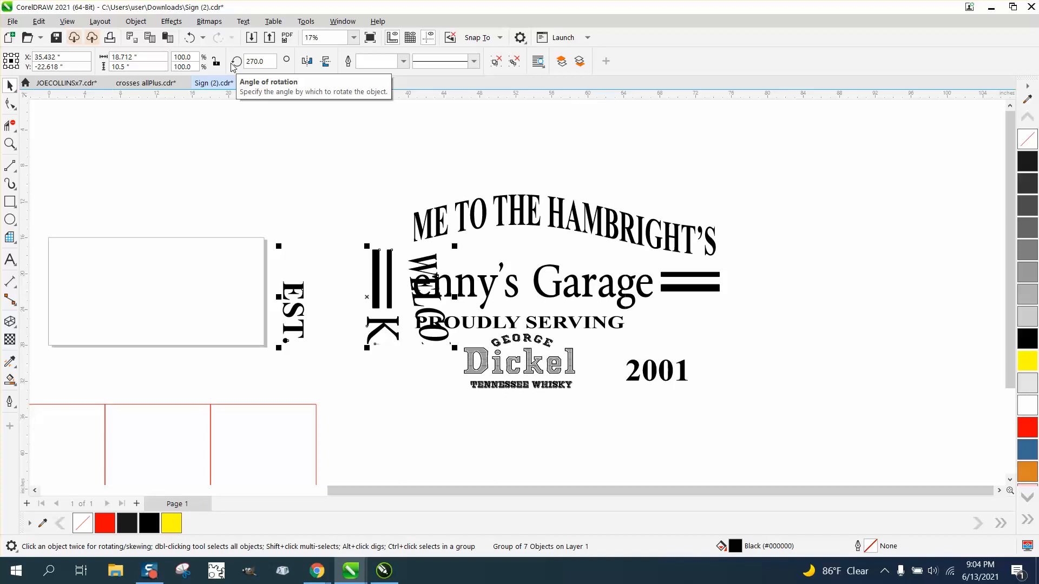
# Center the rotated slice on the page and place a vertical guideline at about 26.4 inches
pyautogui.click(13, 143)
pyautogui.moveTo(284, 355); pyautogui.dragTo(285, 355)
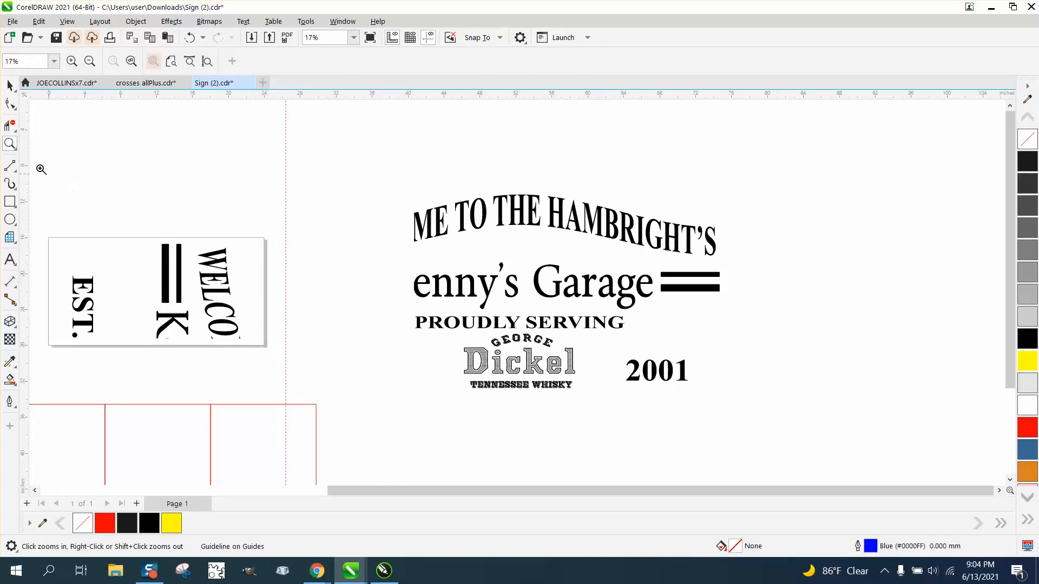
pyautogui.click(11, 146)
pyautogui.moveTo(34, 212); pyautogui.dragTo(347, 388)
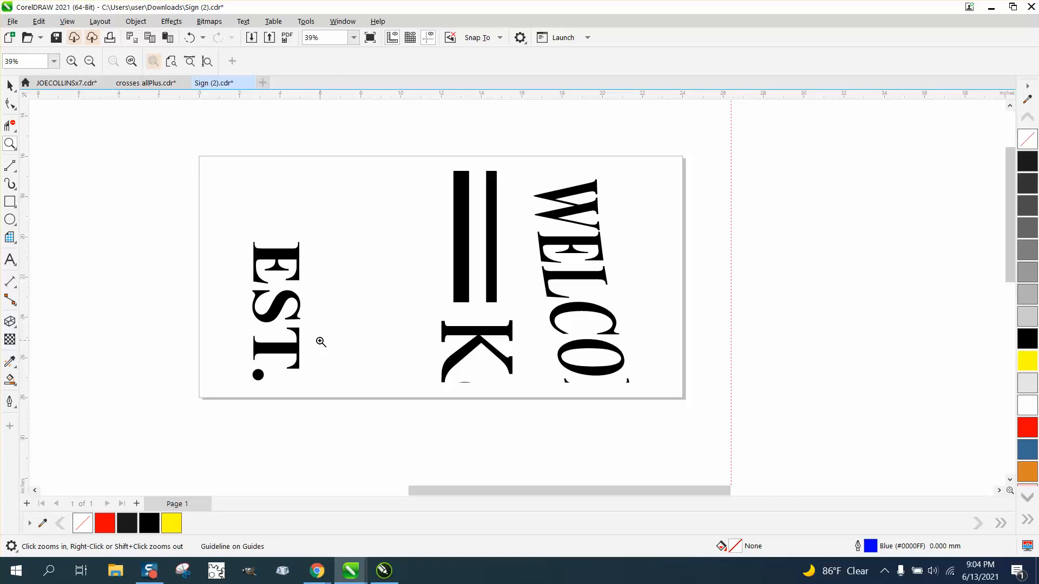
pyautogui.click(10, 85)
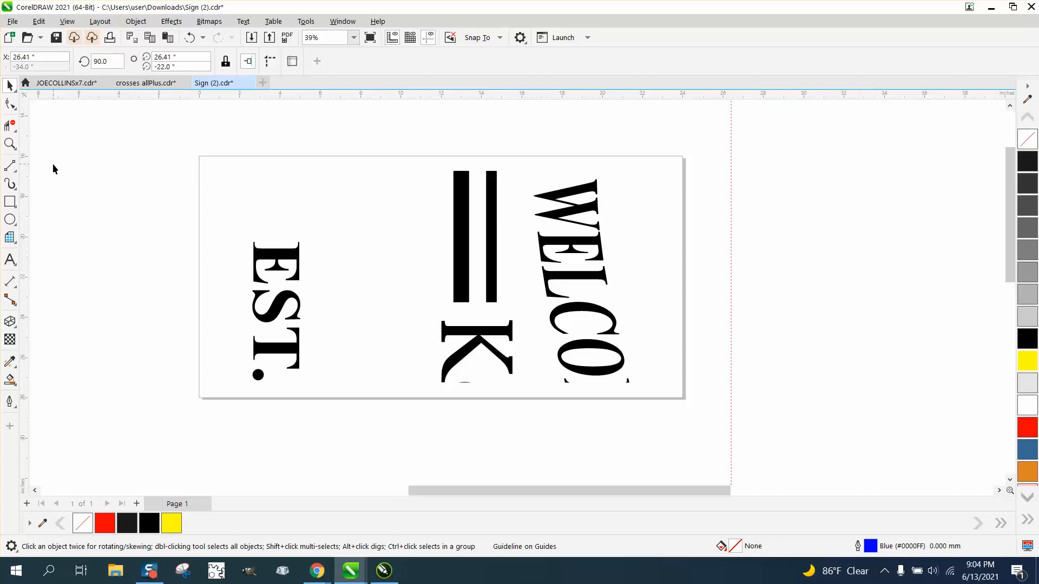
pyautogui.click(10, 202)
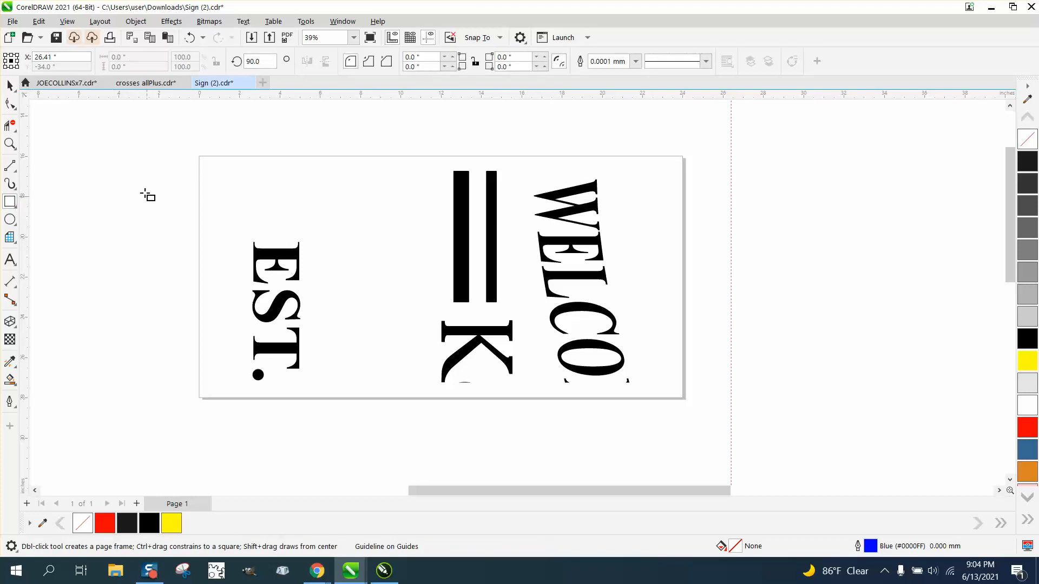
pyautogui.click(10, 85)
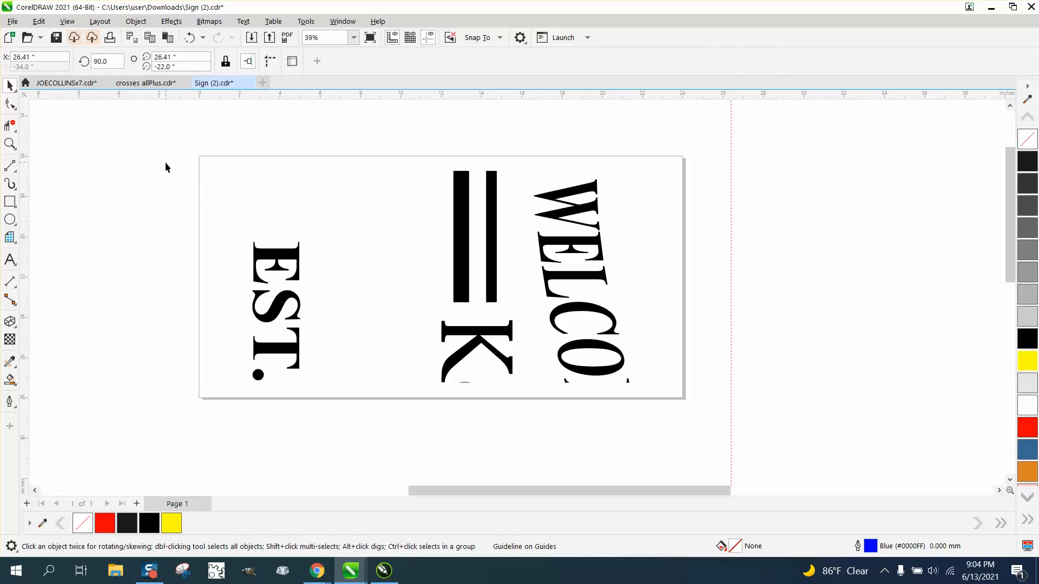
pyautogui.doubleClick(199, 167)
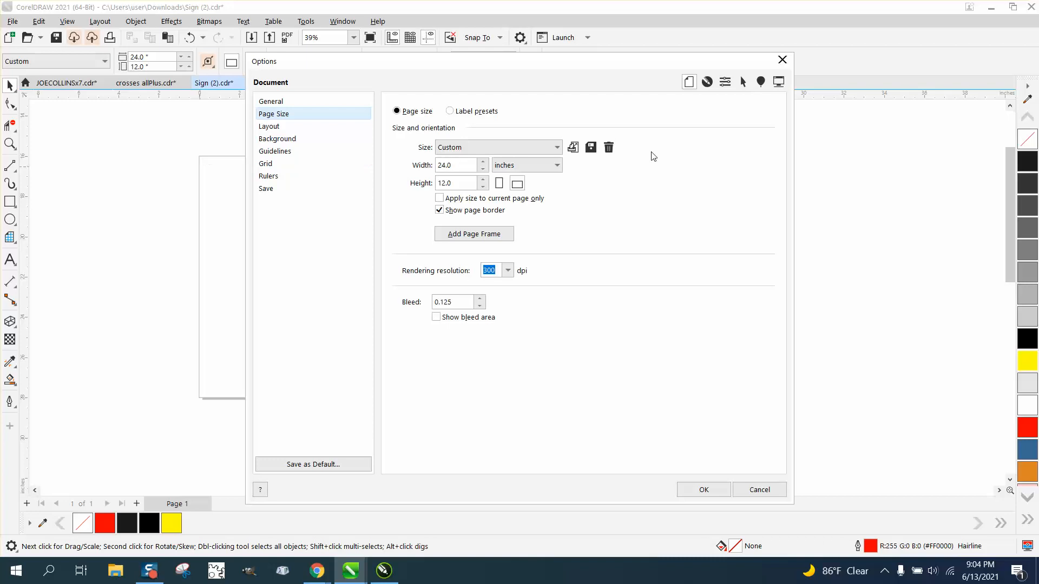
pyautogui.click(781, 59)
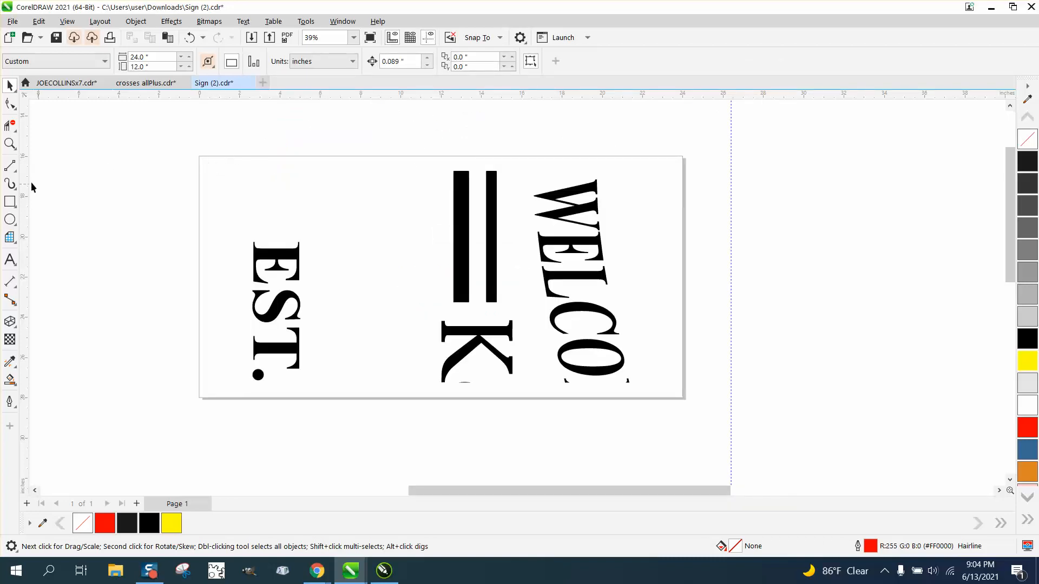
# Create a 24 by 12 inch frame around the page and select it together with the rotated slice
pyautogui.doubleClick(10, 201)
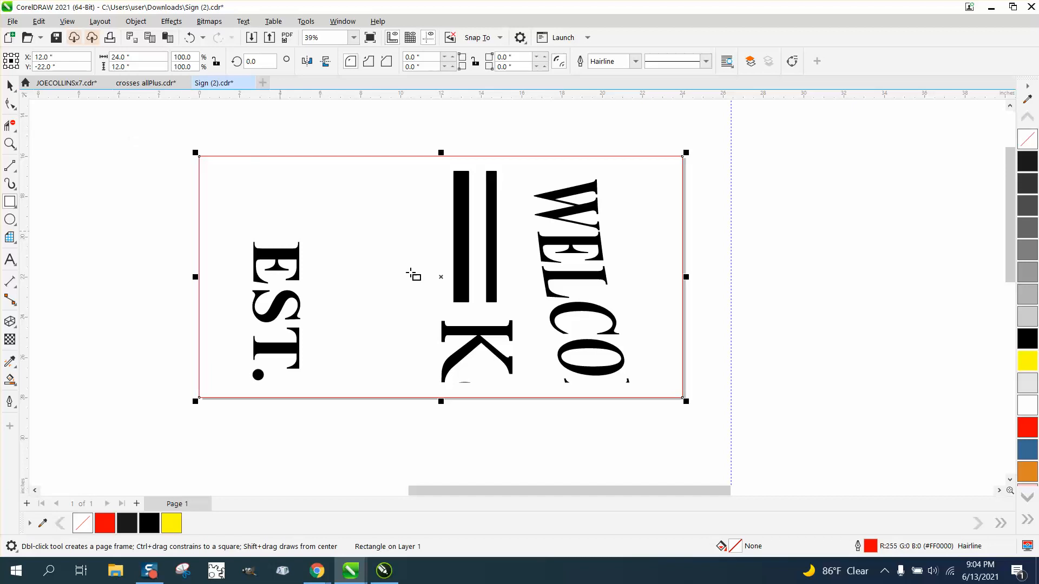
pyautogui.click(10, 86)
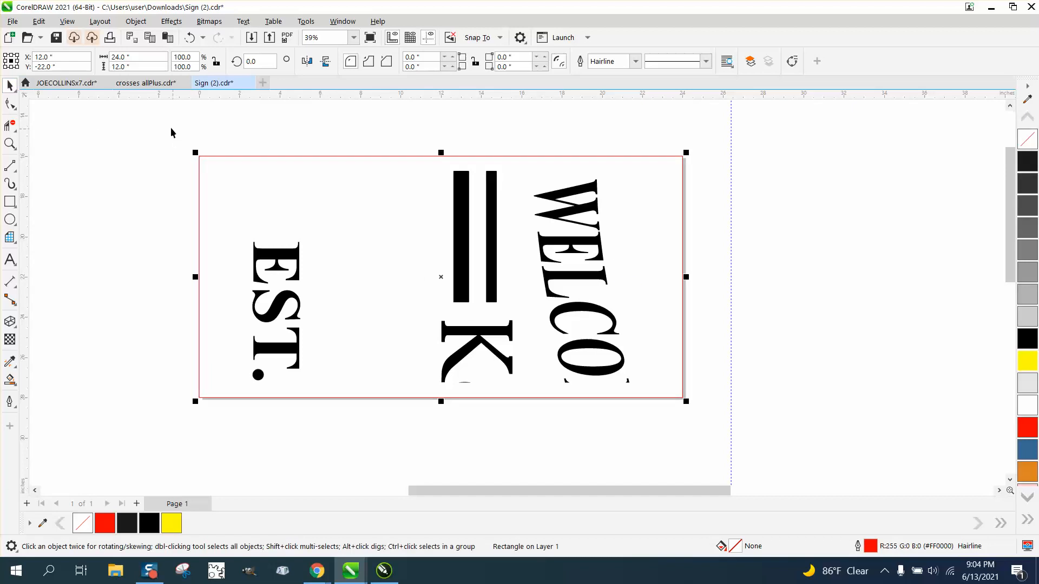
pyautogui.moveTo(170, 133); pyautogui.dragTo(727, 452)
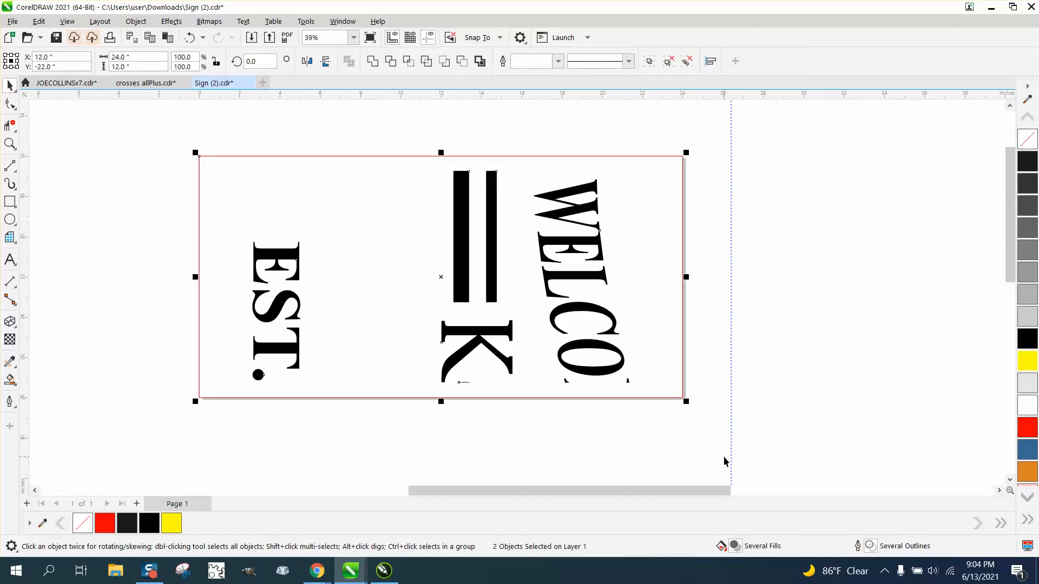
# Try aligning the rotated slice with the frame's top edge, and undo the alignment
pyautogui.press('e')
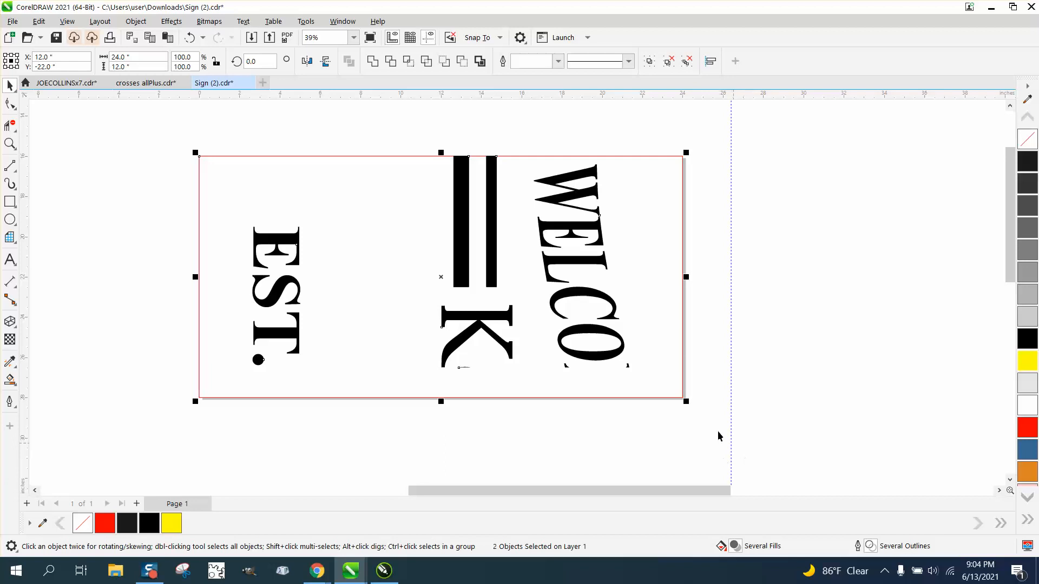
pyautogui.scroll(-1, 654, 412)
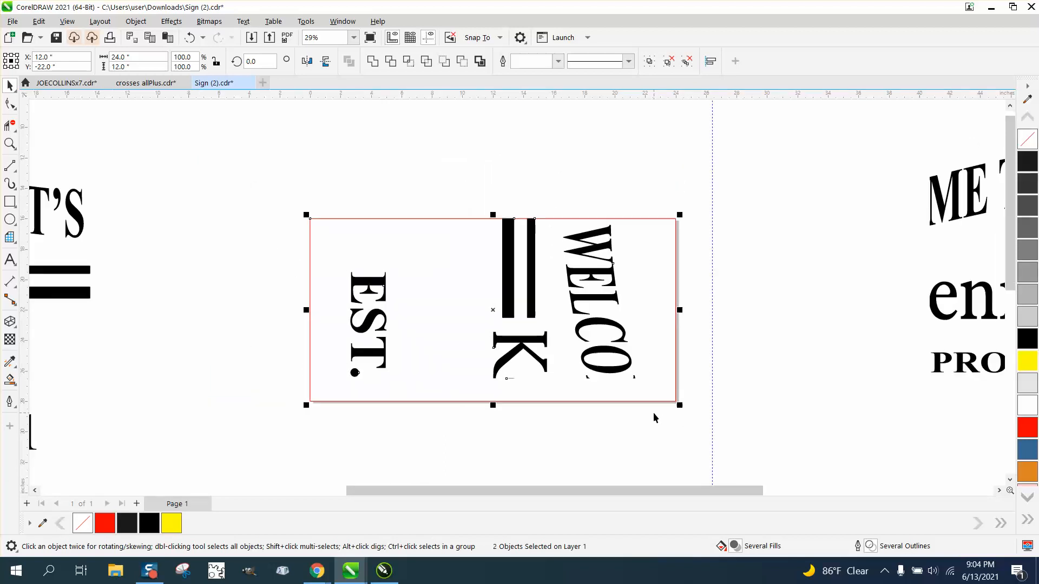
pyautogui.scroll(-1, 627, 405)
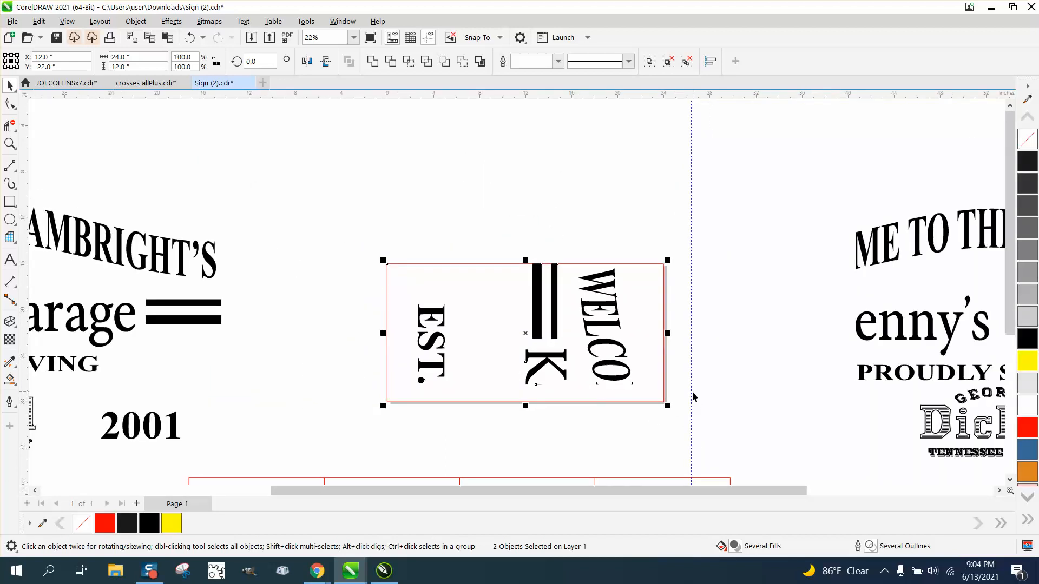
pyautogui.scroll(-1, 522, 315)
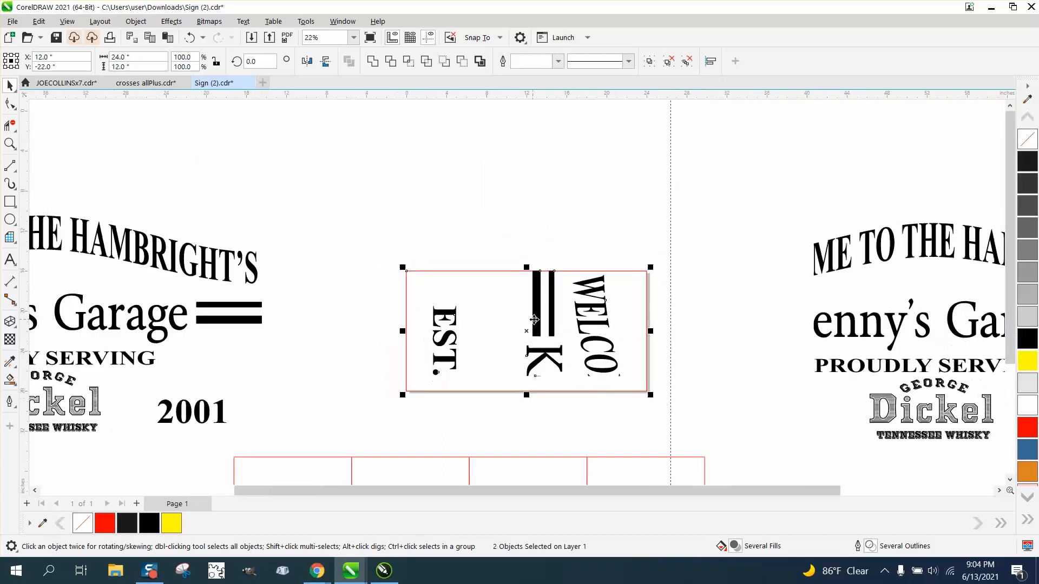
pyautogui.scroll(-1, 491, 314)
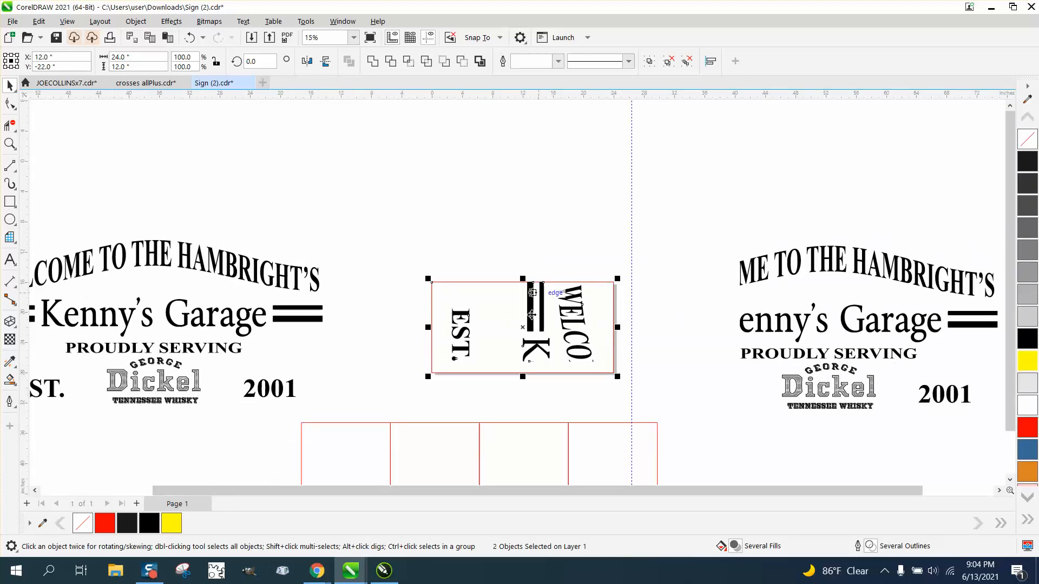
pyautogui.click(10, 143)
pyautogui.moveTo(418, 272); pyautogui.dragTo(676, 405)
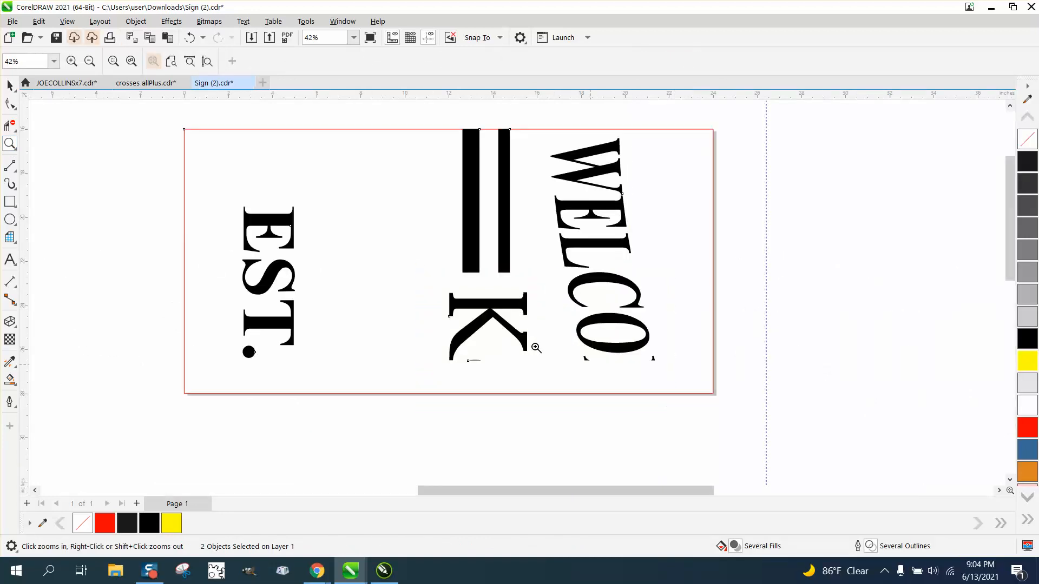
pyautogui.click(190, 37)
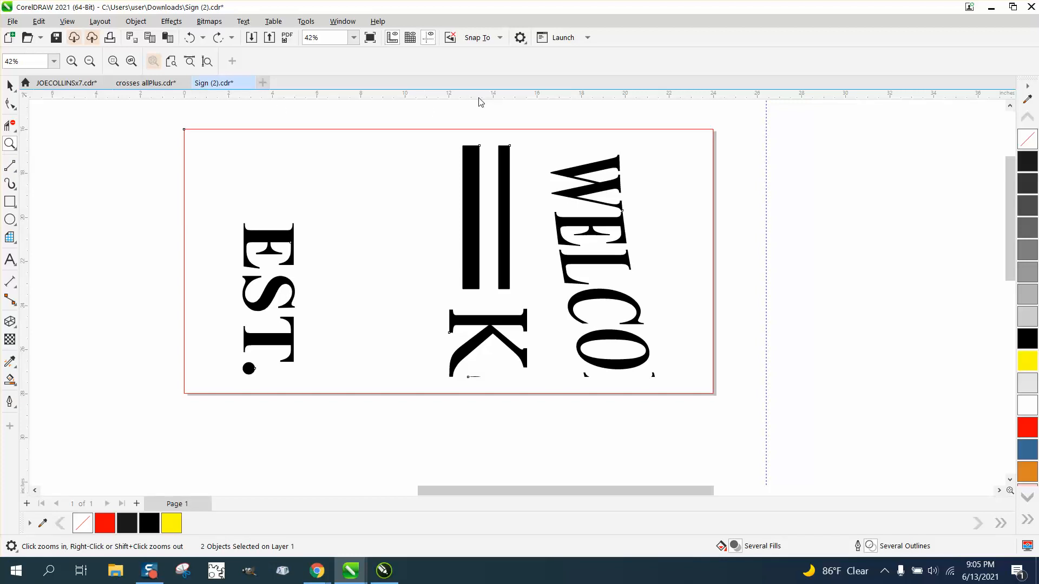
# Place horizontal guidelines along the slice's upper edge and along its lower edge at Y -27.25 inches
pyautogui.moveTo(479, 95); pyautogui.dragTo(470, 146)
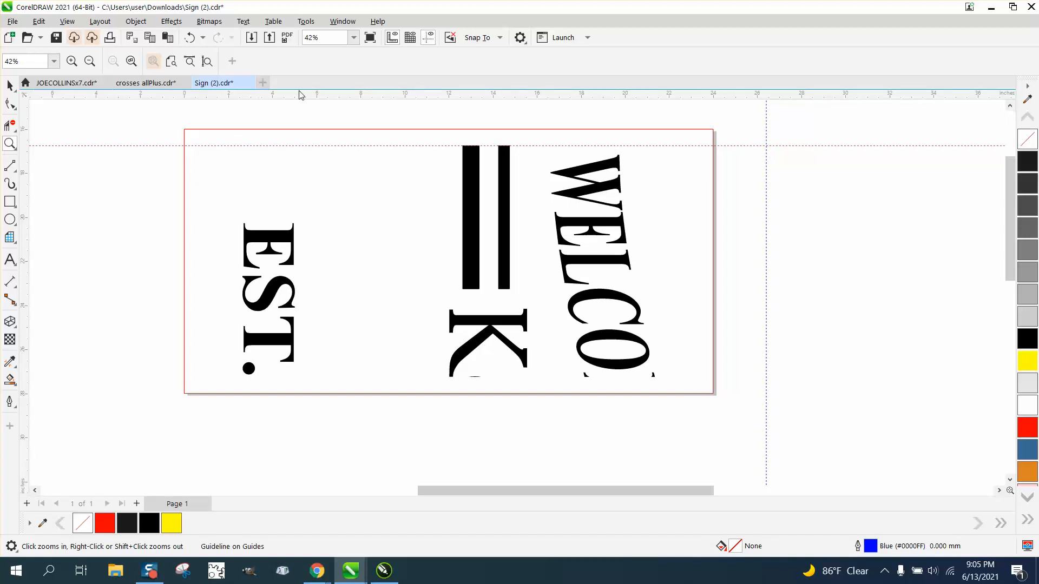
pyautogui.moveTo(309, 96); pyautogui.dragTo(583, 377)
pyautogui.click(10, 85)
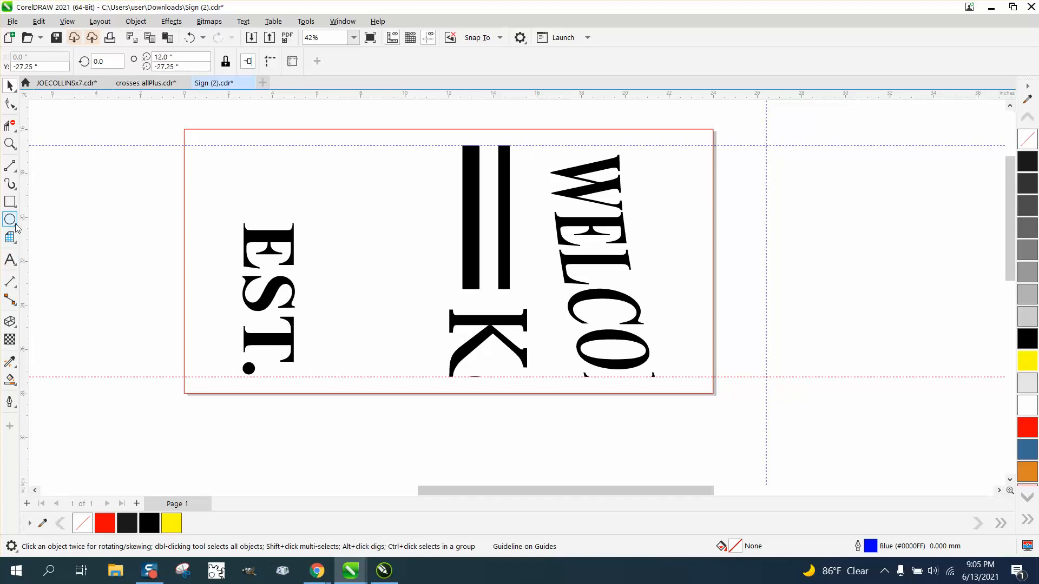
pyautogui.click(13, 168)
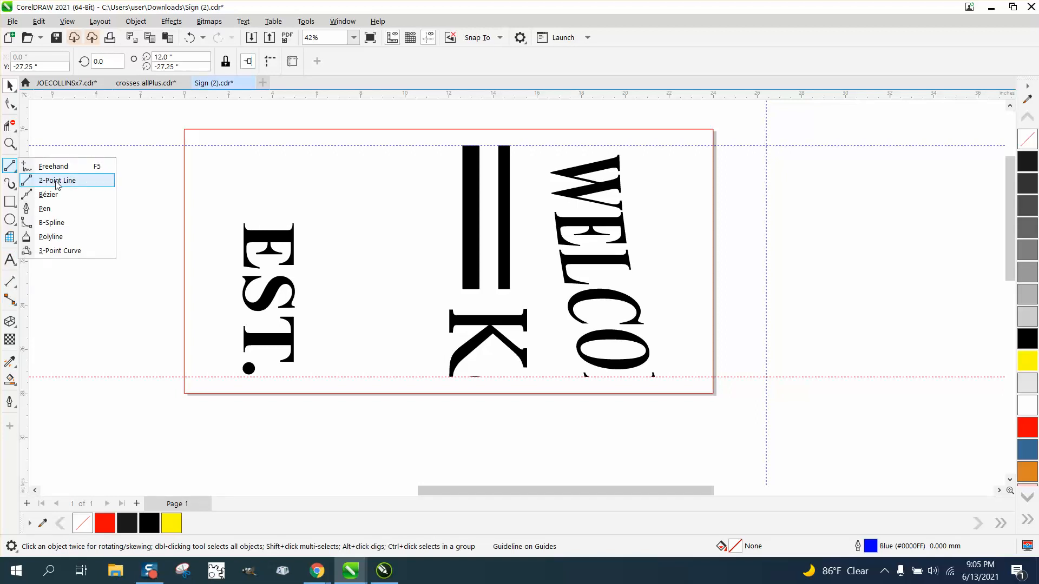
pyautogui.click(11, 286)
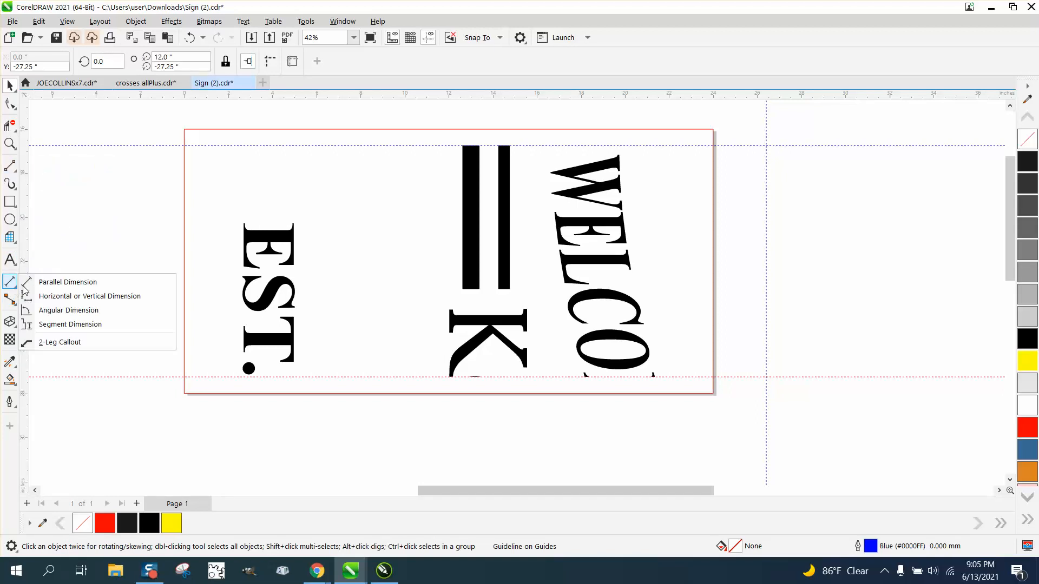
pyautogui.click(25, 284)
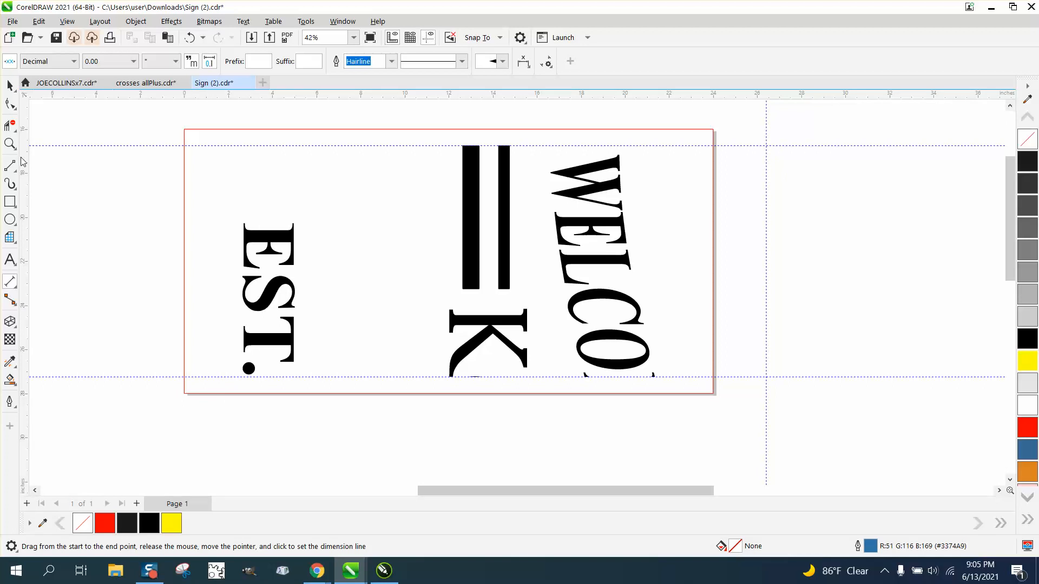
# Draw a rectangle about 2.06 by 10.5 inches between the horizontal guidelines beside the page, and move the upper guideline to Y -16 inches
pyautogui.click(10, 201)
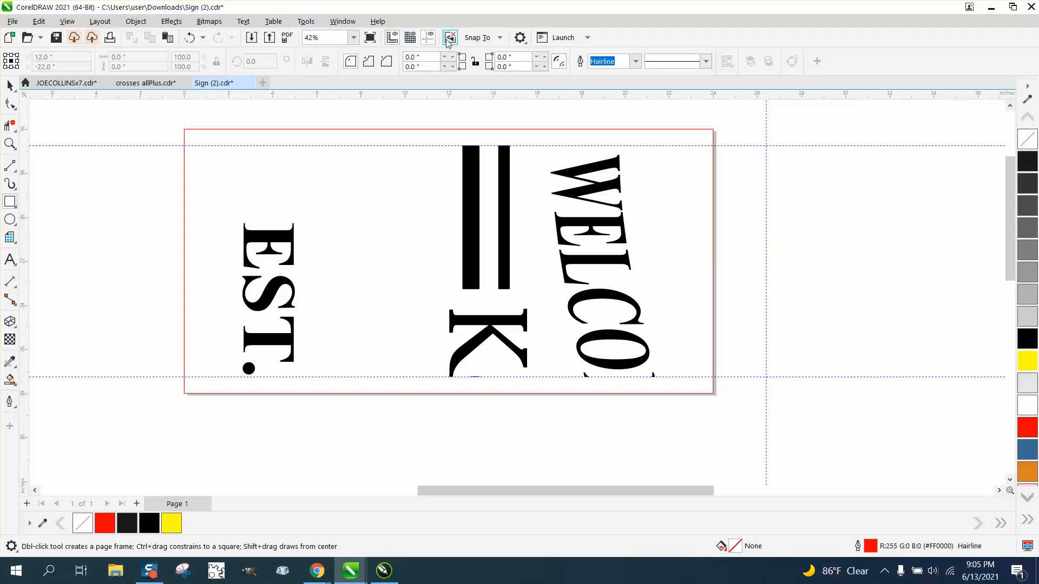
pyautogui.click(501, 39)
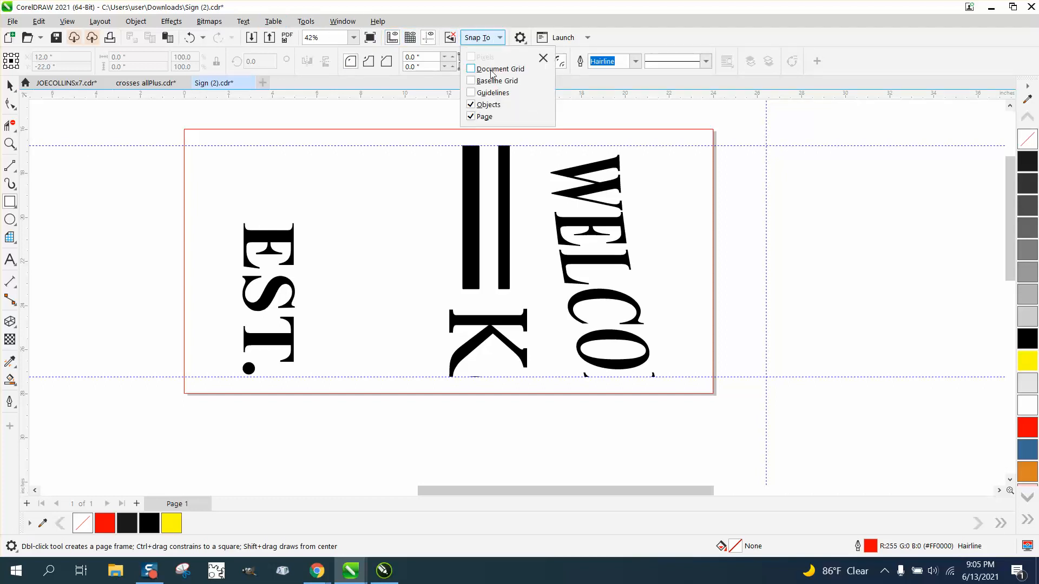
pyautogui.click(13, 204)
pyautogui.moveTo(130, 154); pyautogui.dragTo(127, 378)
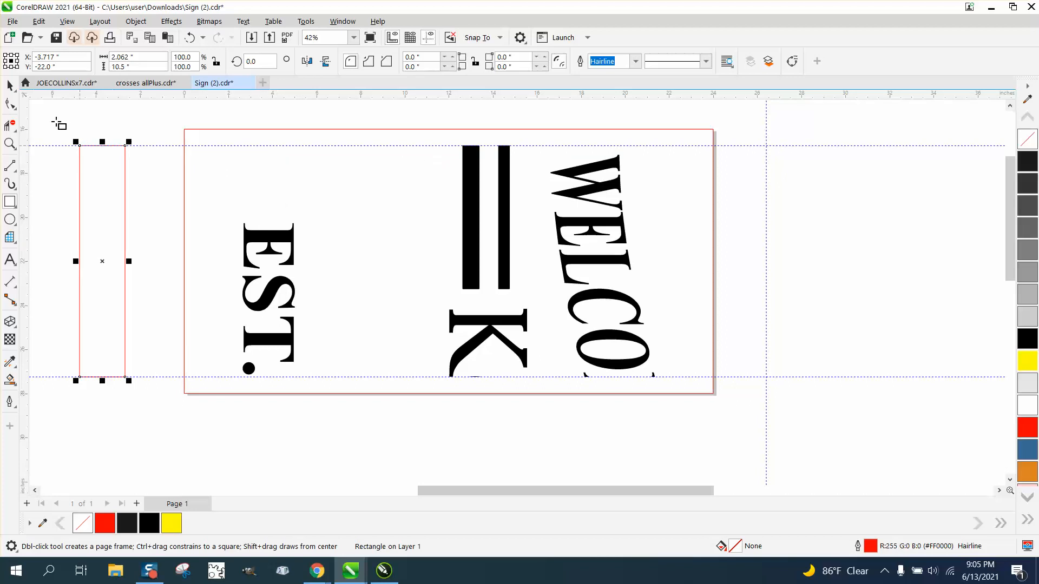
pyautogui.press('space')
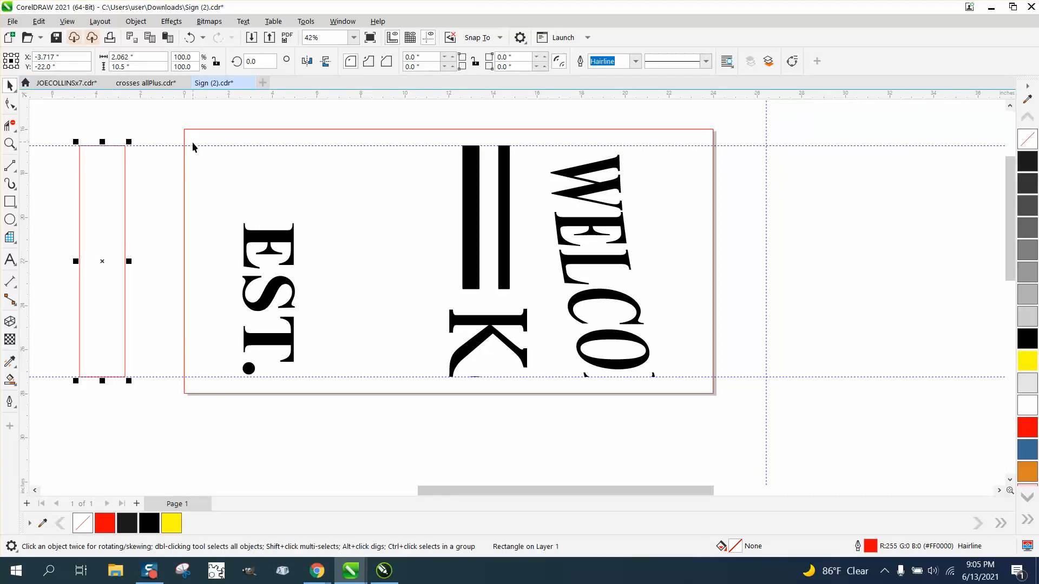
pyautogui.moveTo(194, 146); pyautogui.dragTo(193, 129)
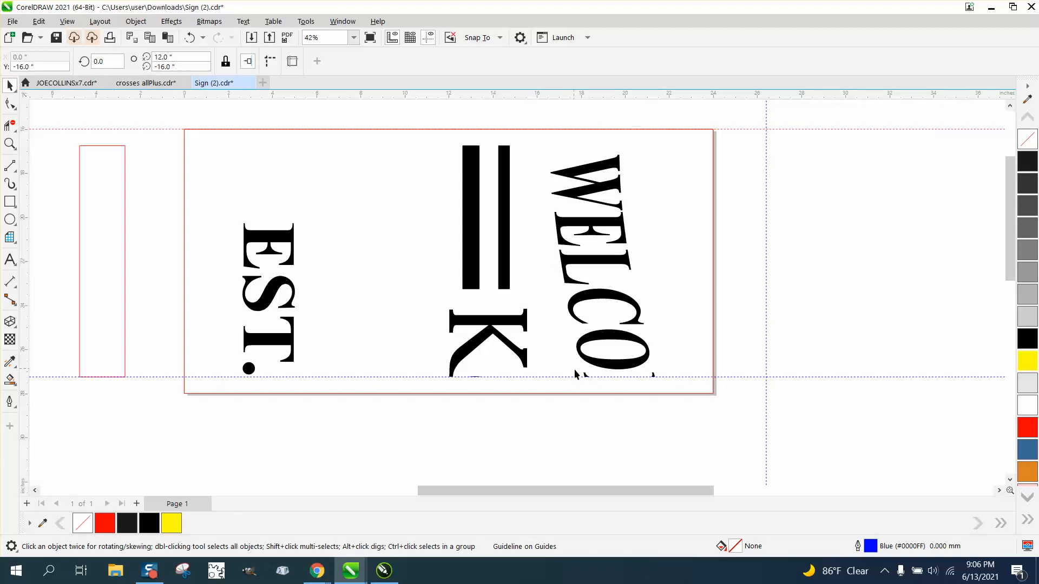
# Rotate the second slice of the sign copy to 270 degrees
pyautogui.scroll(-4, 587, 377)
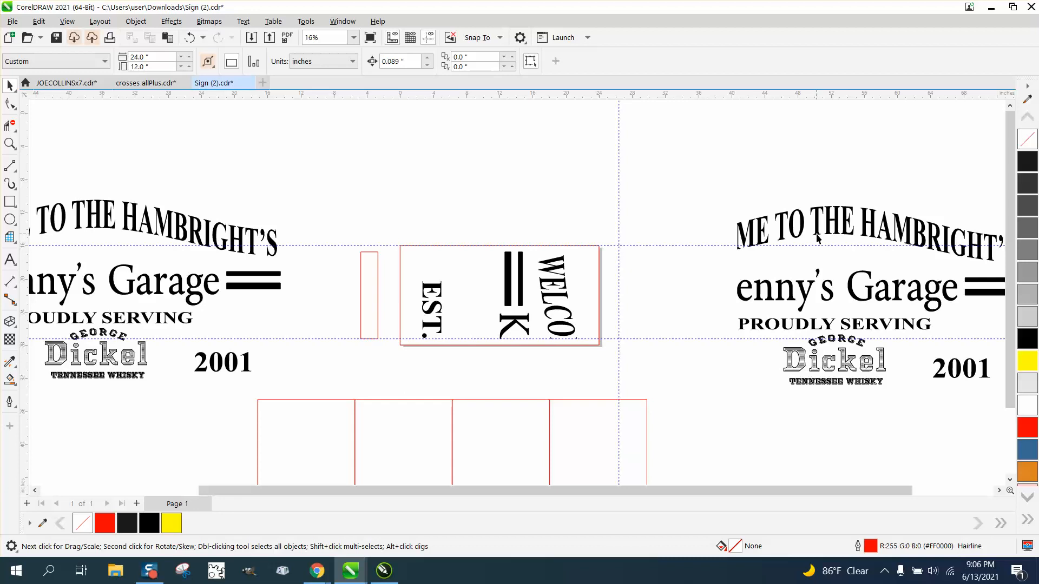
pyautogui.click(816, 238)
pyautogui.click(253, 61)
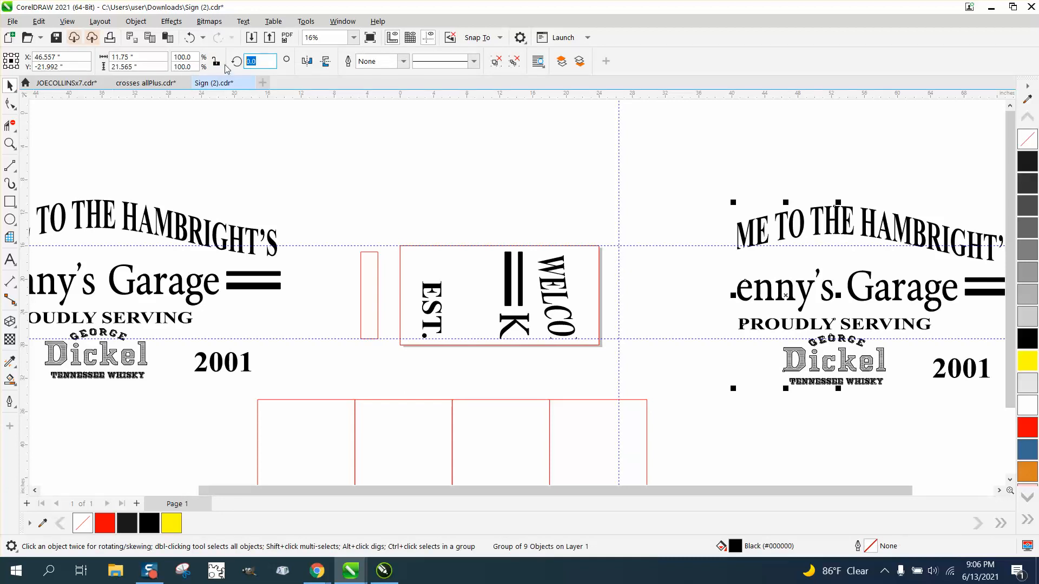
pyautogui.write('270')
pyautogui.press('Return')
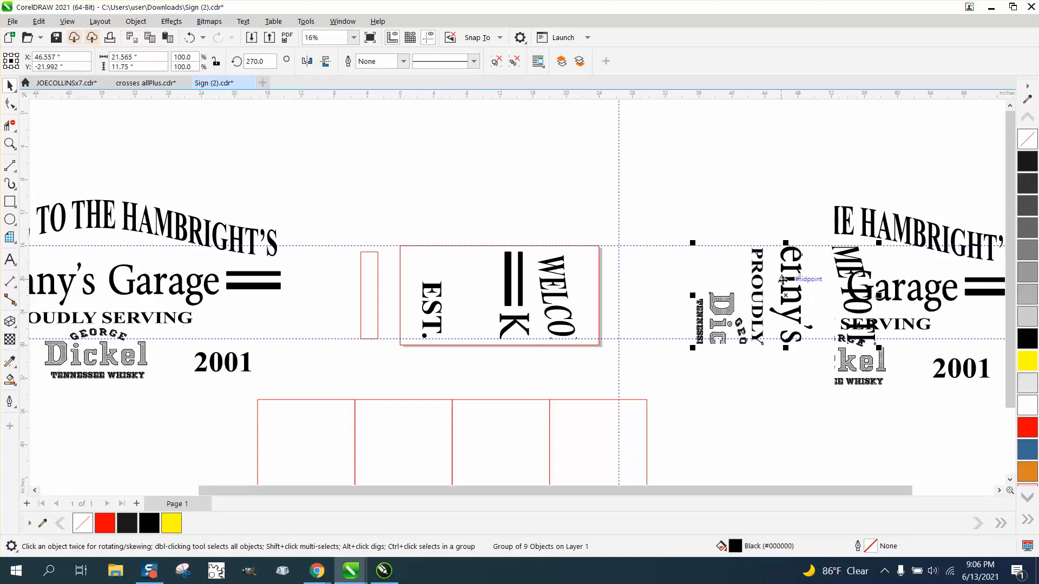
# Move the second slice directly below the first, snapping its cut edge to the matching node of the split letter M on the lower guideline
pyautogui.moveTo(791, 297); pyautogui.dragTo(506, 395)
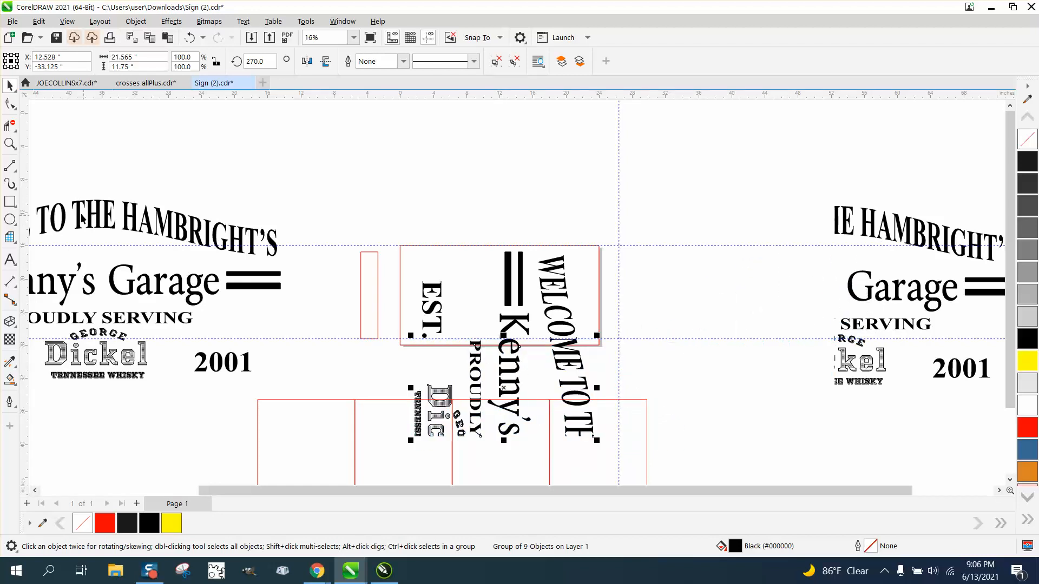
pyautogui.click(9, 144)
pyautogui.moveTo(556, 342); pyautogui.dragTo(621, 364)
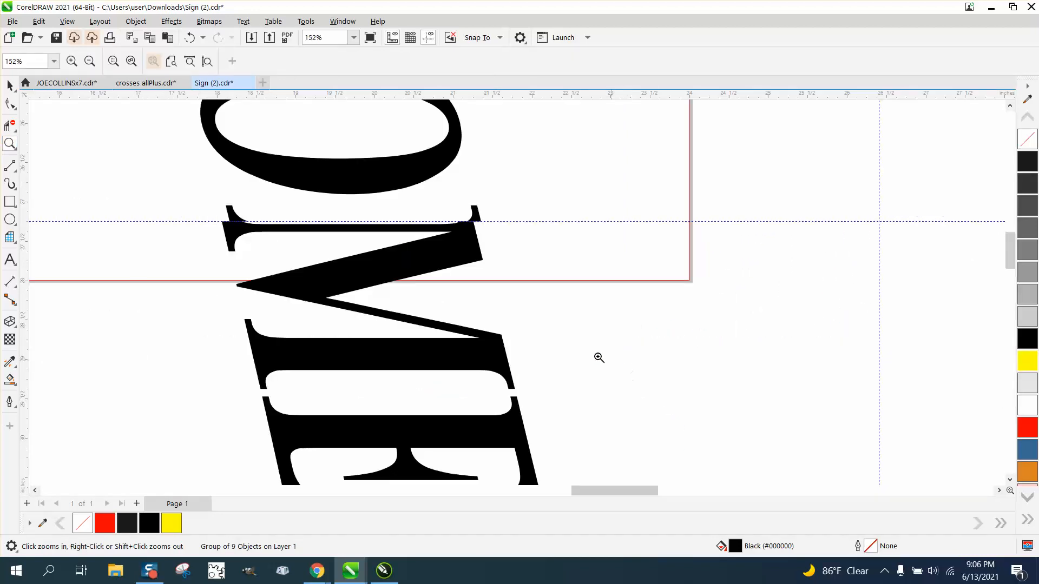
pyautogui.click(9, 85)
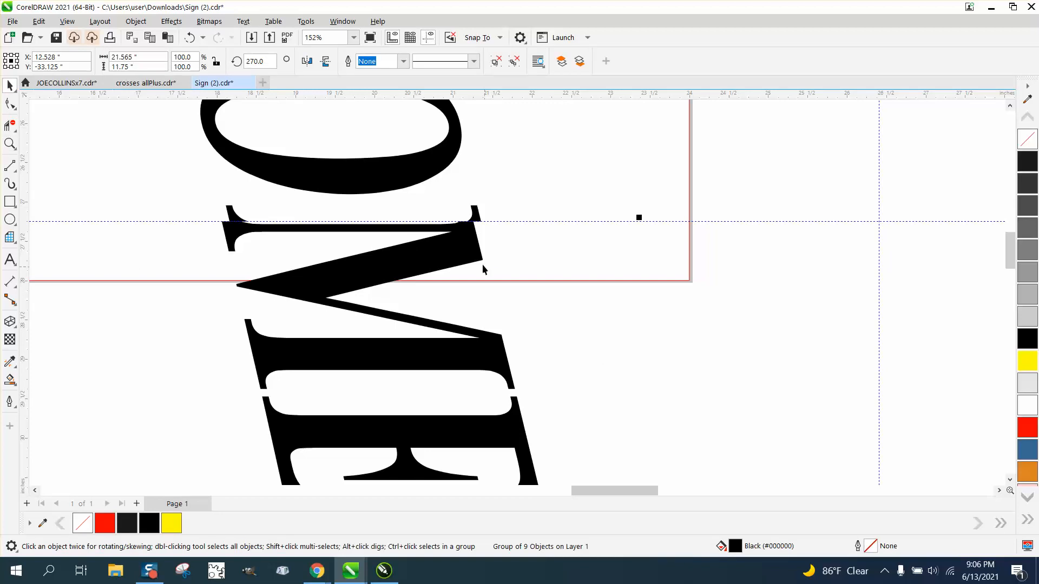
pyautogui.moveTo(483, 269); pyautogui.dragTo(513, 313)
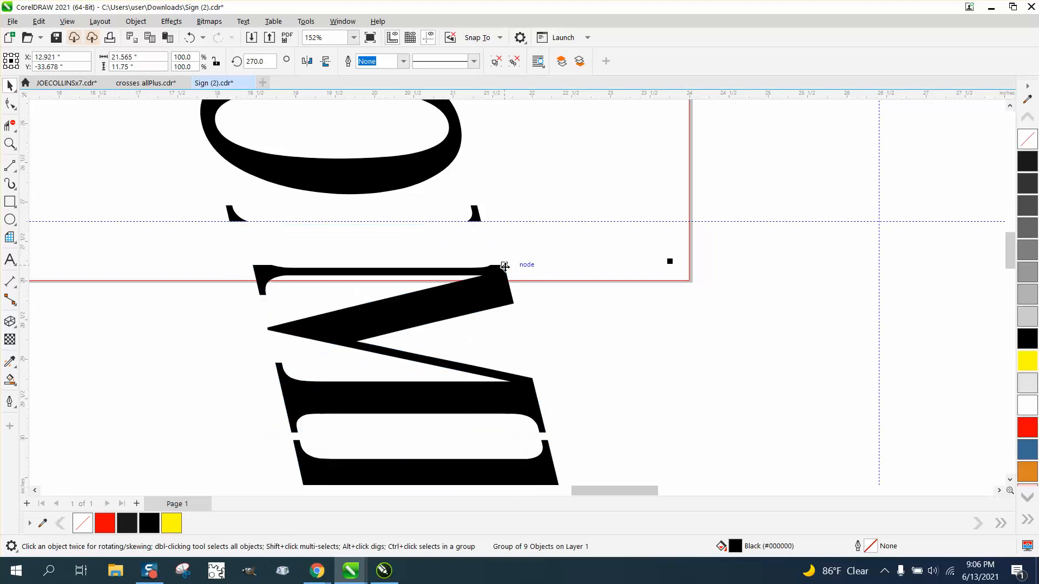
pyautogui.moveTo(504, 266); pyautogui.dragTo(479, 222)
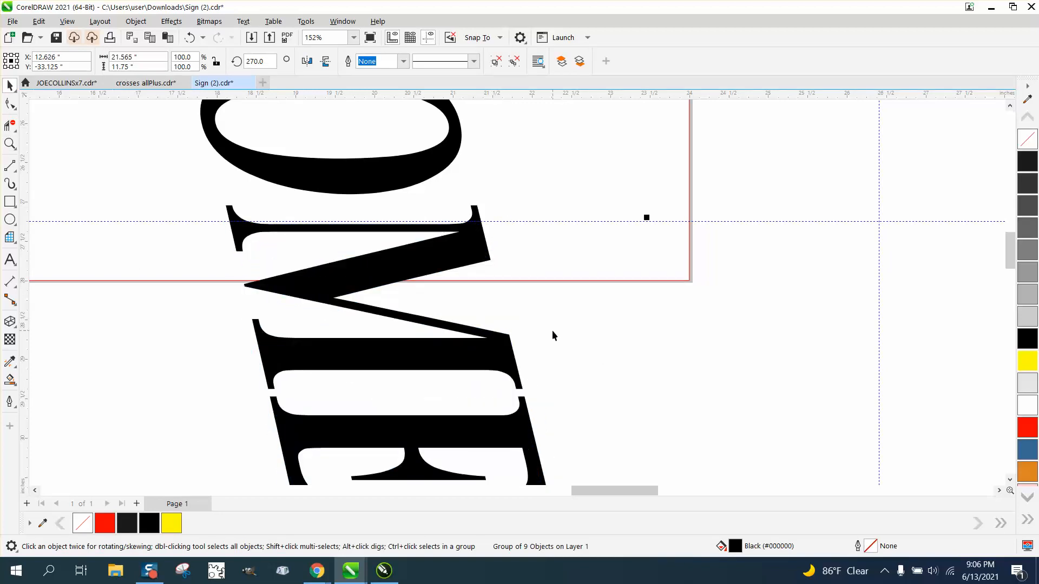
# Examine the join in the letter M where the two rotated slices meet
pyautogui.scroll(-8, 552, 334)
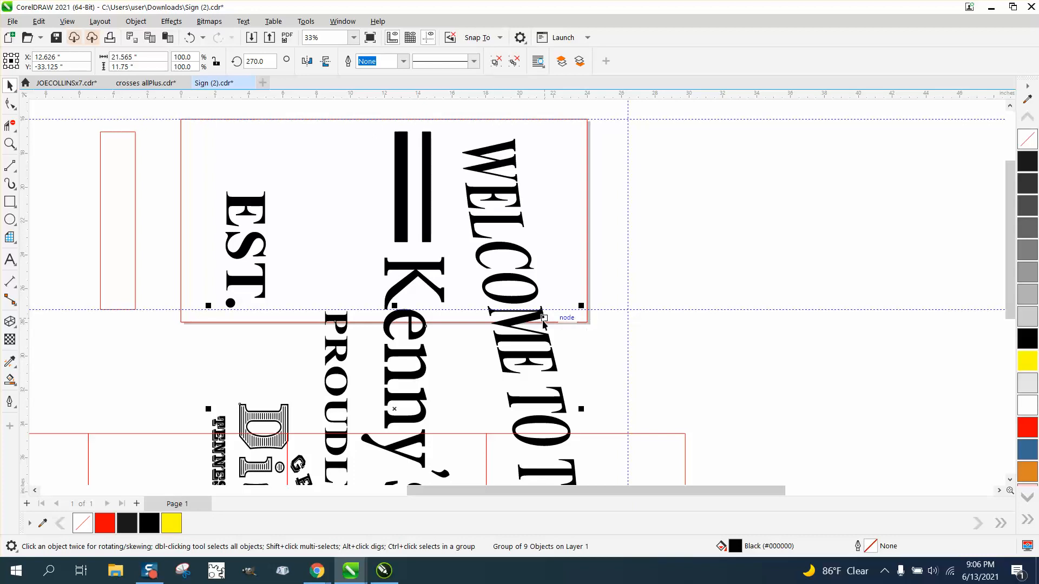
pyautogui.click(10, 143)
pyautogui.moveTo(461, 292); pyautogui.dragTo(616, 366)
pyautogui.press('space')
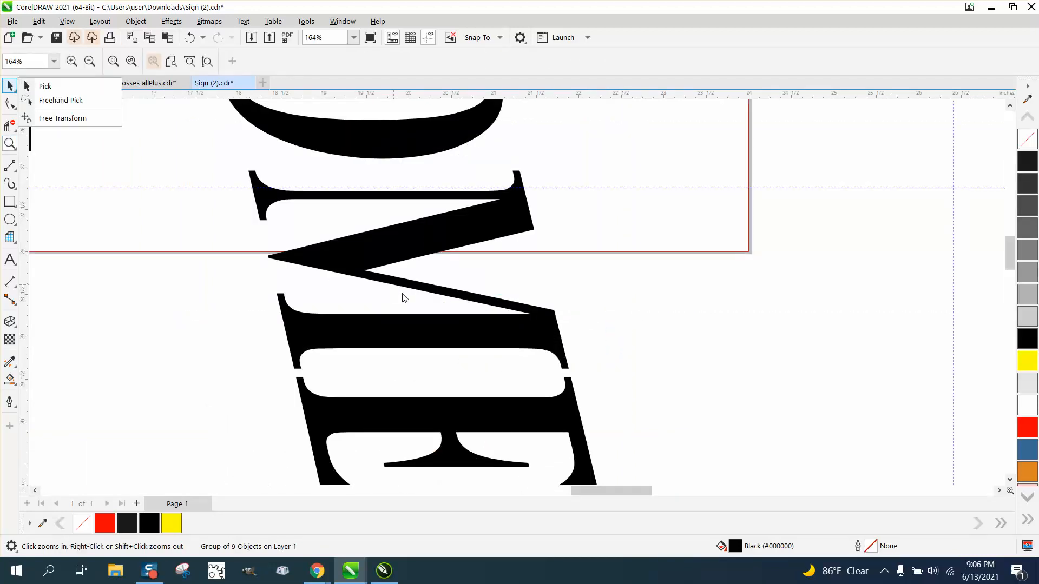
pyautogui.click(55, 91)
pyautogui.scroll(-2, 403, 309)
pyautogui.scroll(-3, 633, 311)
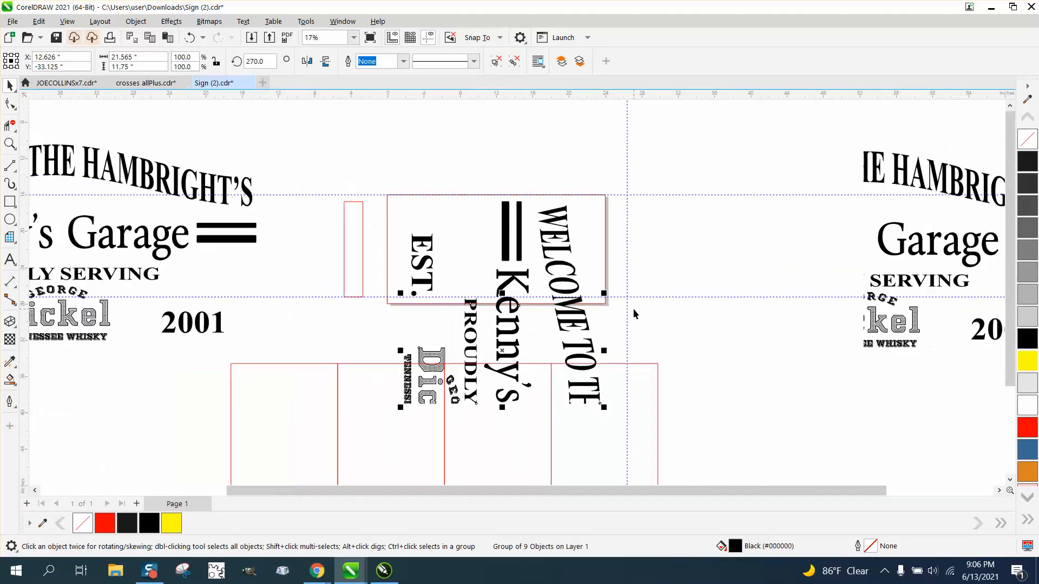
# Remove the fill from the page frame and both rotated slices, and give all three a red outline
pyautogui.moveTo(361, 180); pyautogui.dragTo(651, 436)
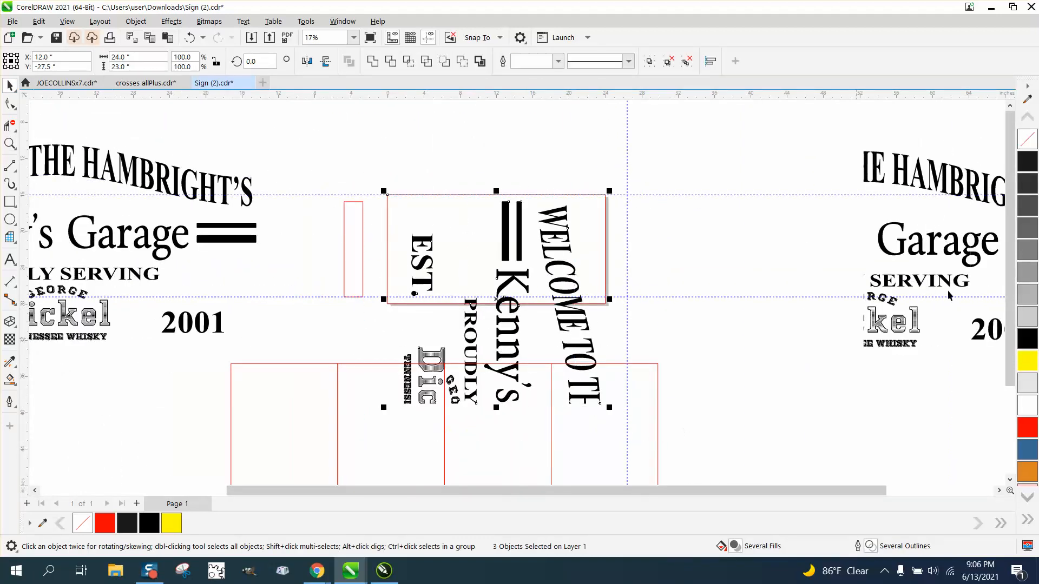
pyautogui.click(1027, 139)
pyautogui.rightClick(1028, 433)
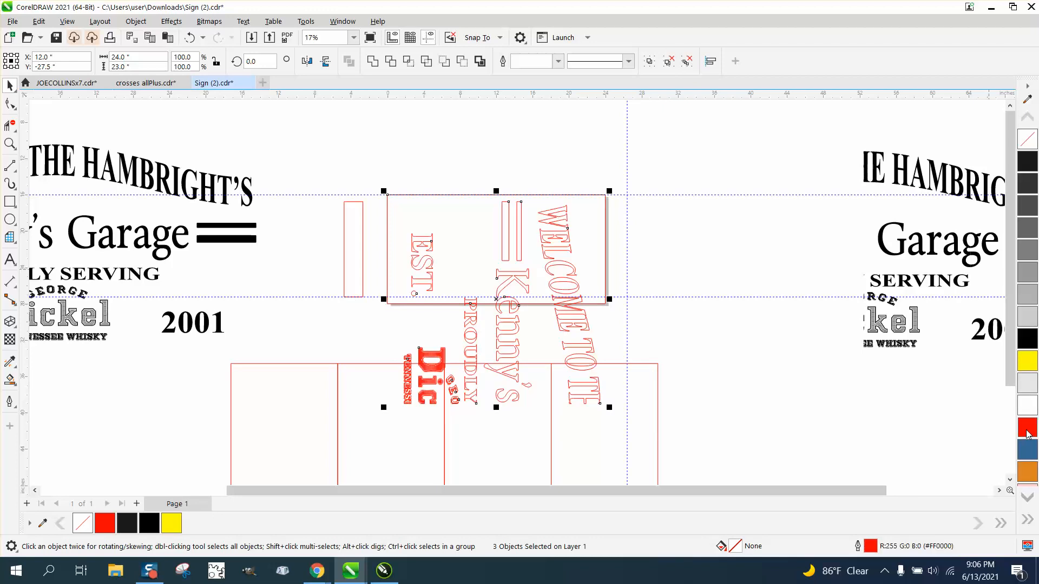
pyautogui.click(11, 144)
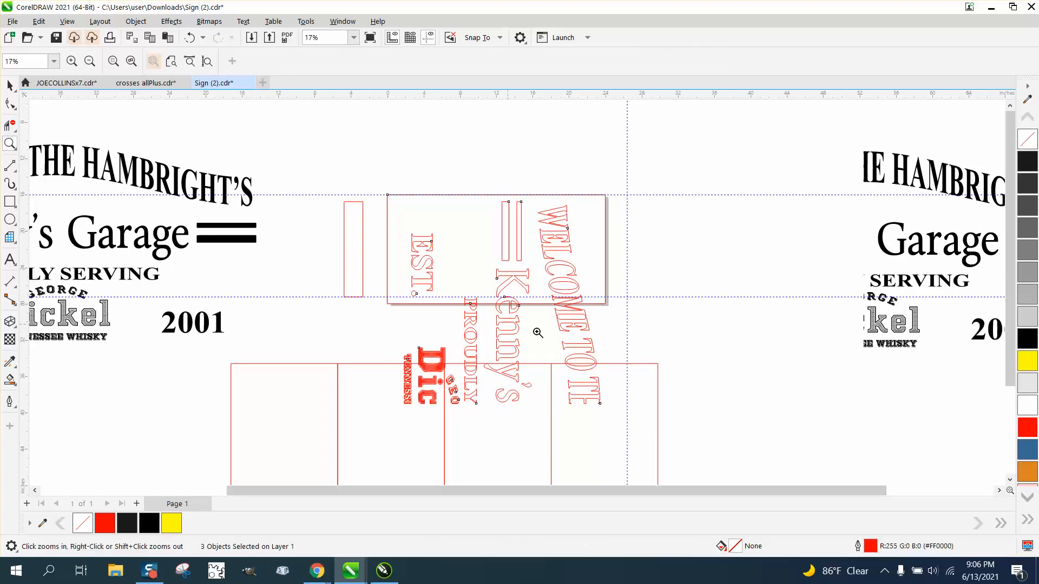
pyautogui.moveTo(534, 289); pyautogui.dragTo(672, 349)
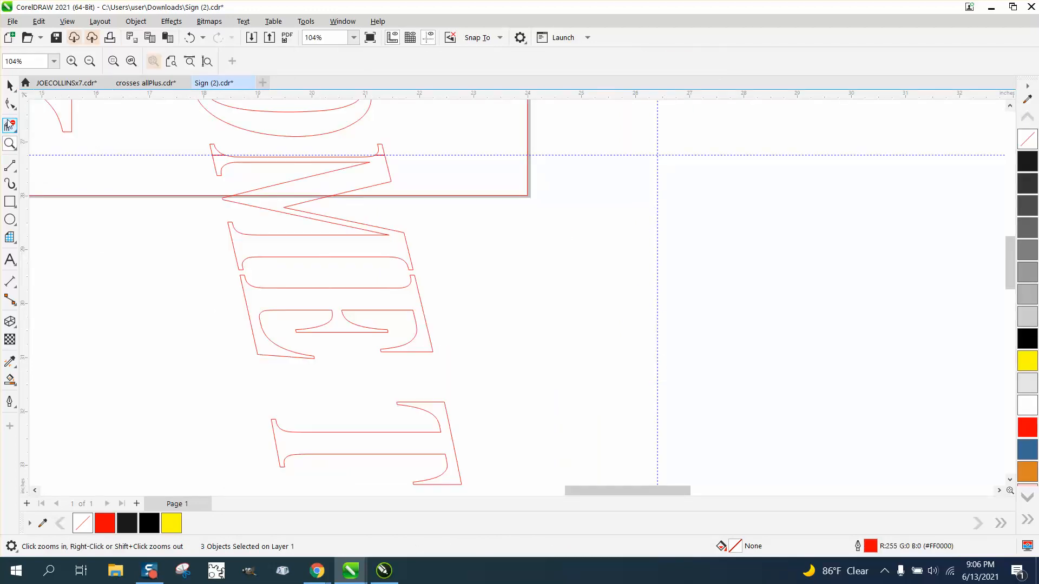
# Ungroup the selected page frame and both rotated slices, then clear the selection
pyautogui.click(10, 85)
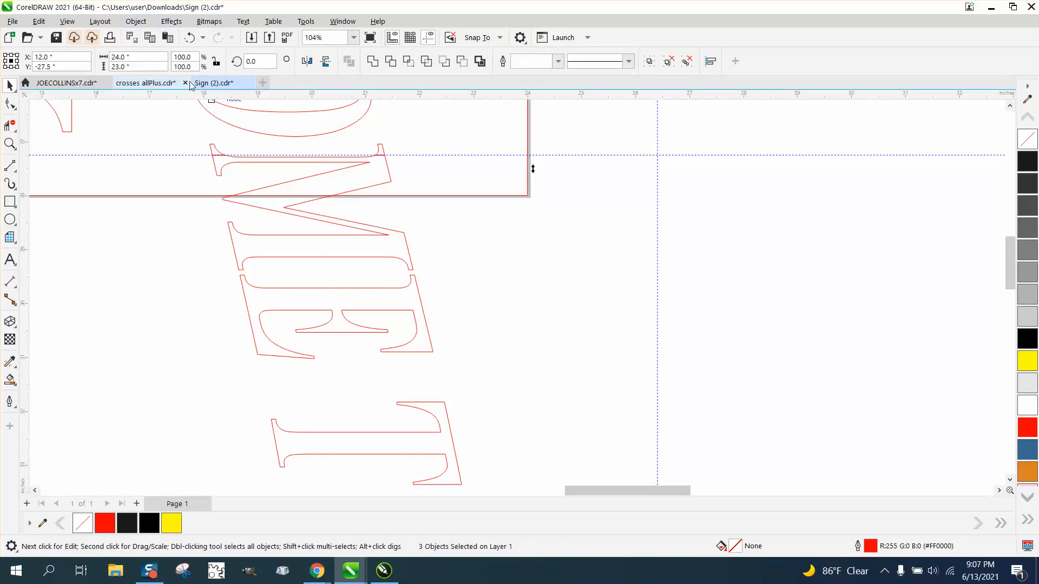
pyautogui.click(144, 23)
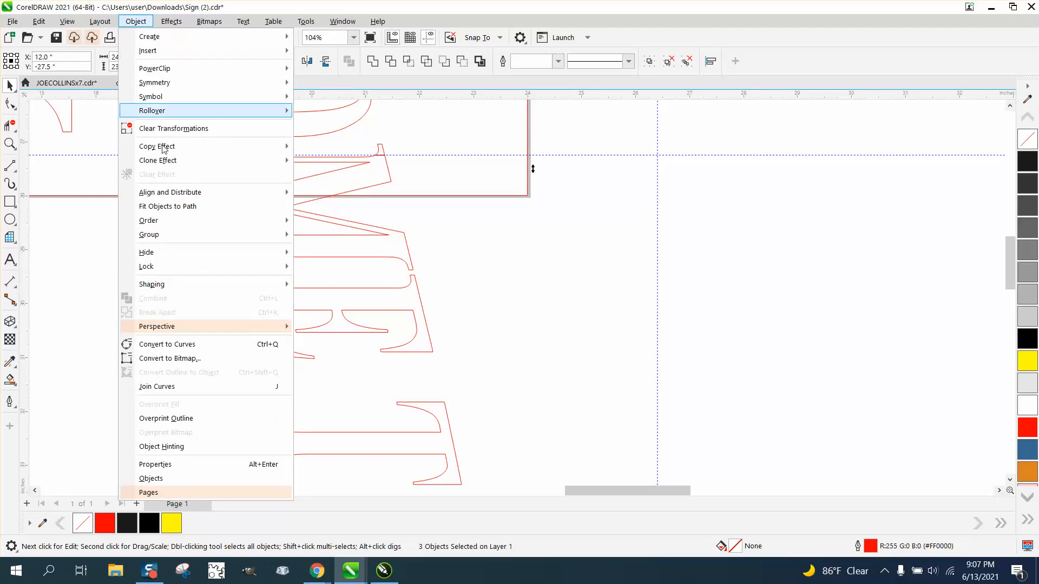
pyautogui.moveTo(185, 233)
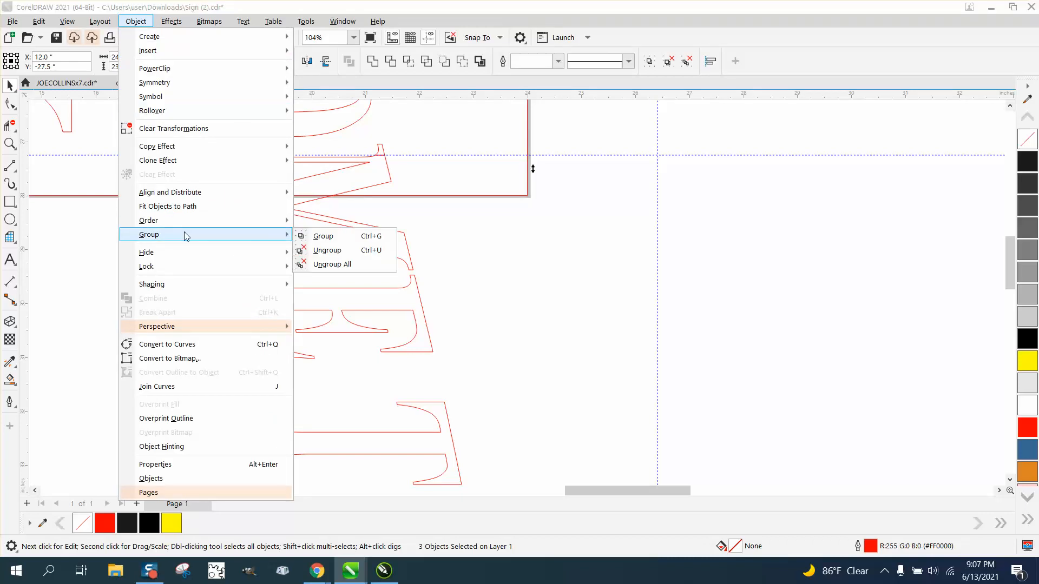
pyautogui.click(327, 249)
pyautogui.click(520, 245)
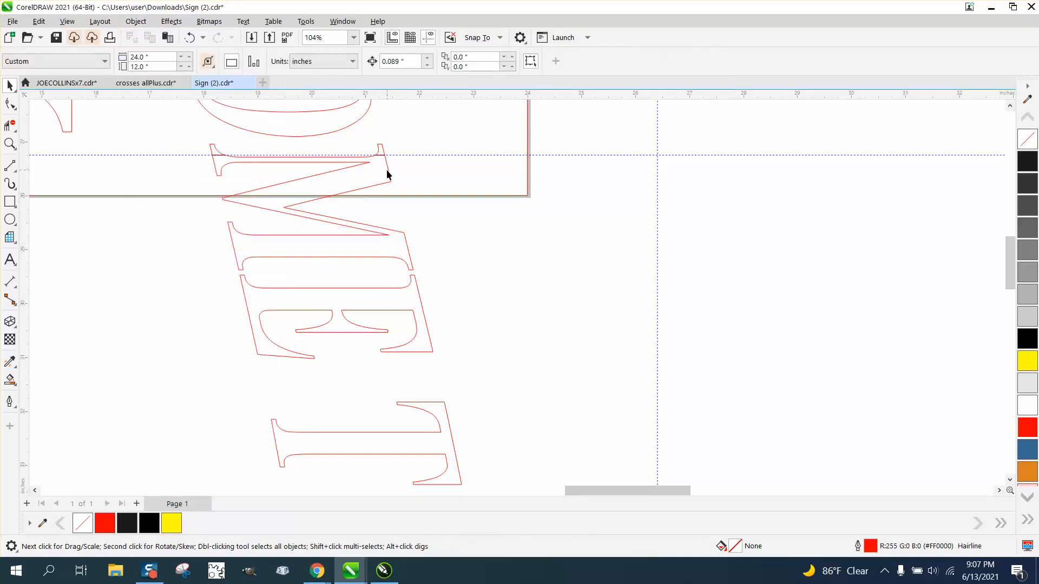
# Break the lower rotated slice's curve apart into separate letter shapes
pyautogui.click(220, 170)
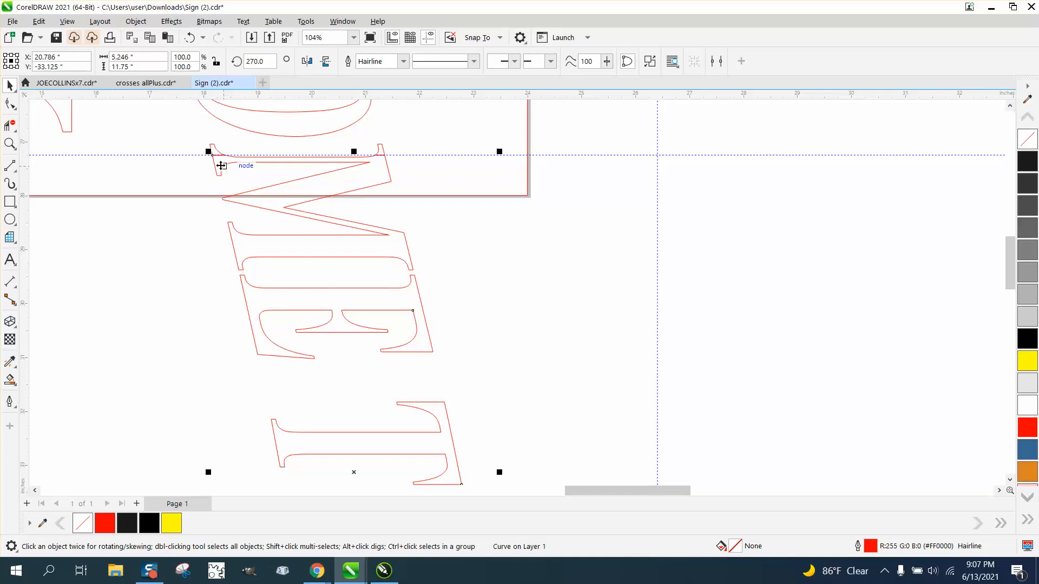
pyautogui.click(132, 24)
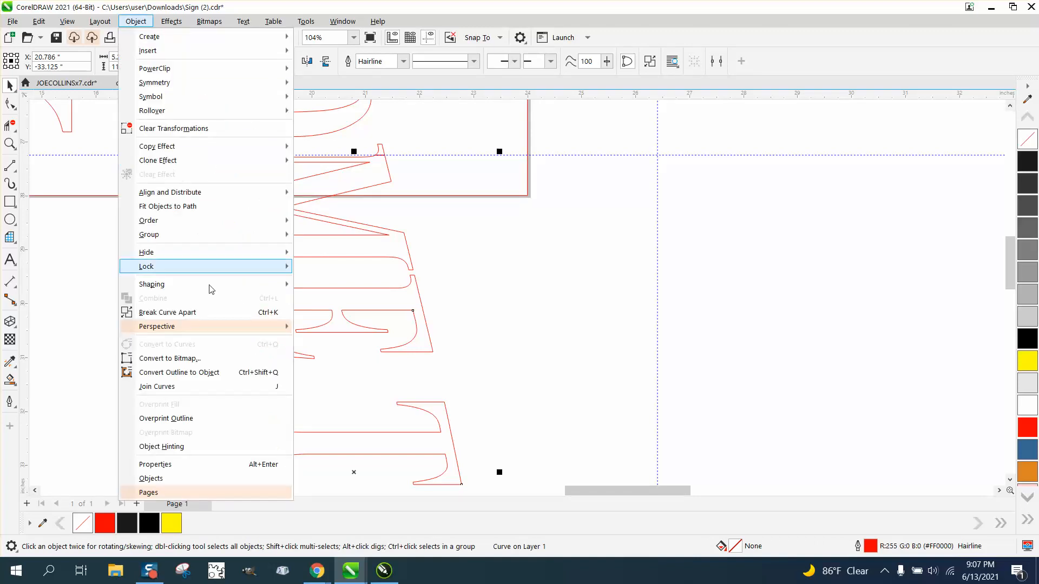
pyautogui.click(212, 311)
pyautogui.click(564, 286)
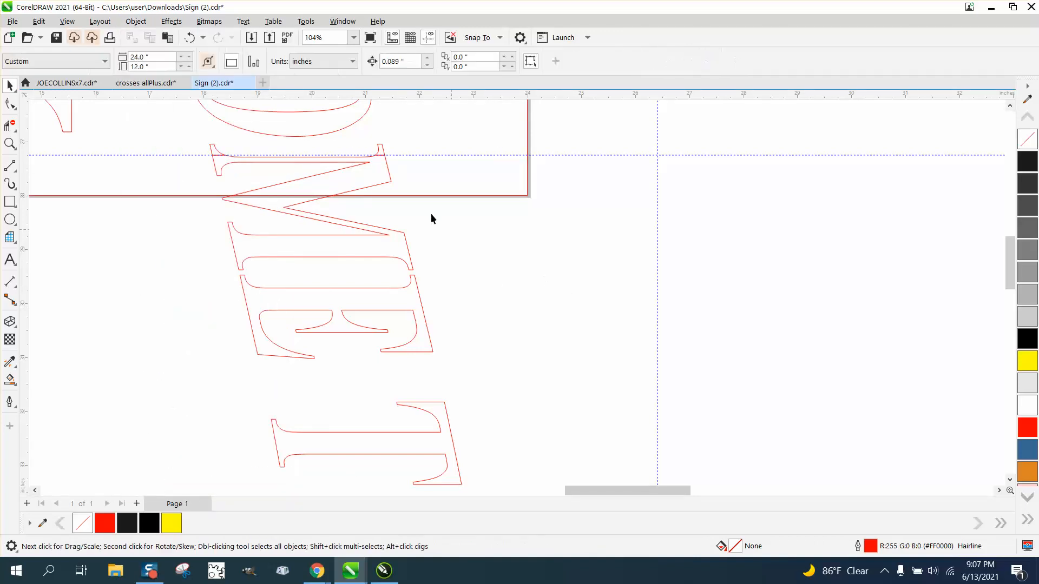
# Examine the lower slice's letter M where it meets the lower guideline and crosses the bottom edge of the page frame
pyautogui.click(388, 171)
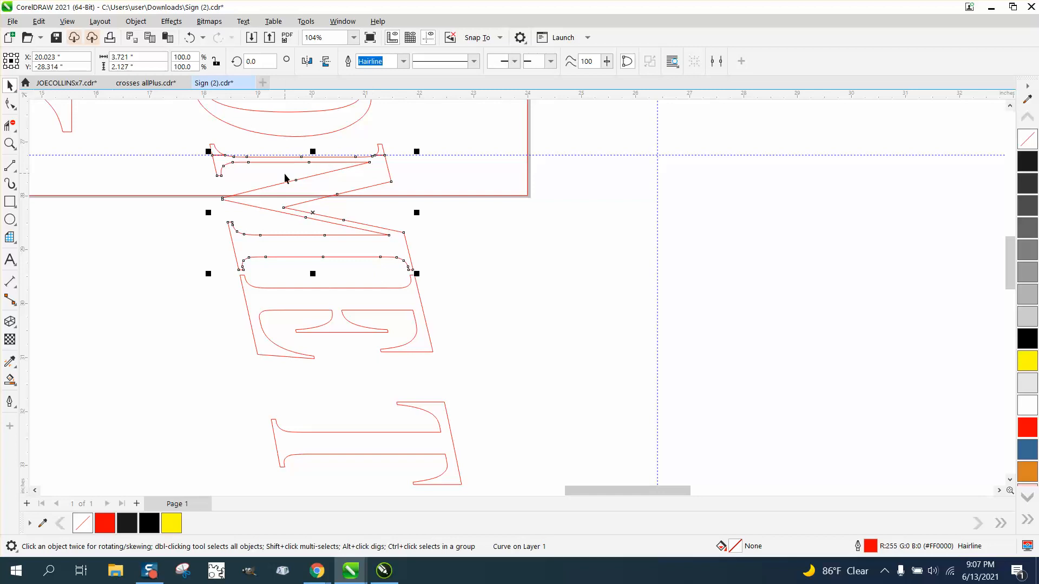
pyautogui.click(11, 145)
pyautogui.moveTo(202, 142); pyautogui.dragTo(452, 260)
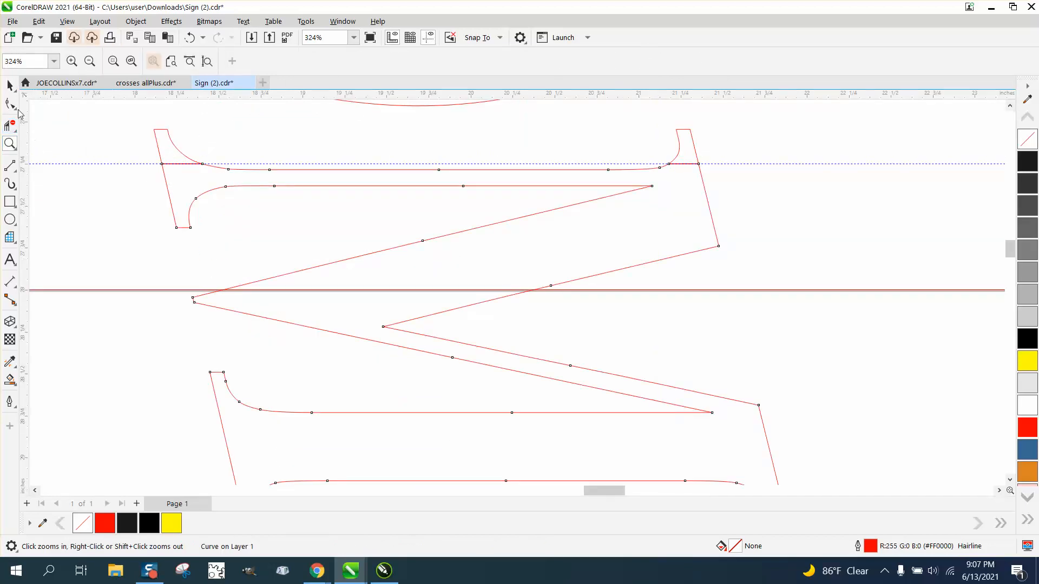
pyautogui.click(10, 85)
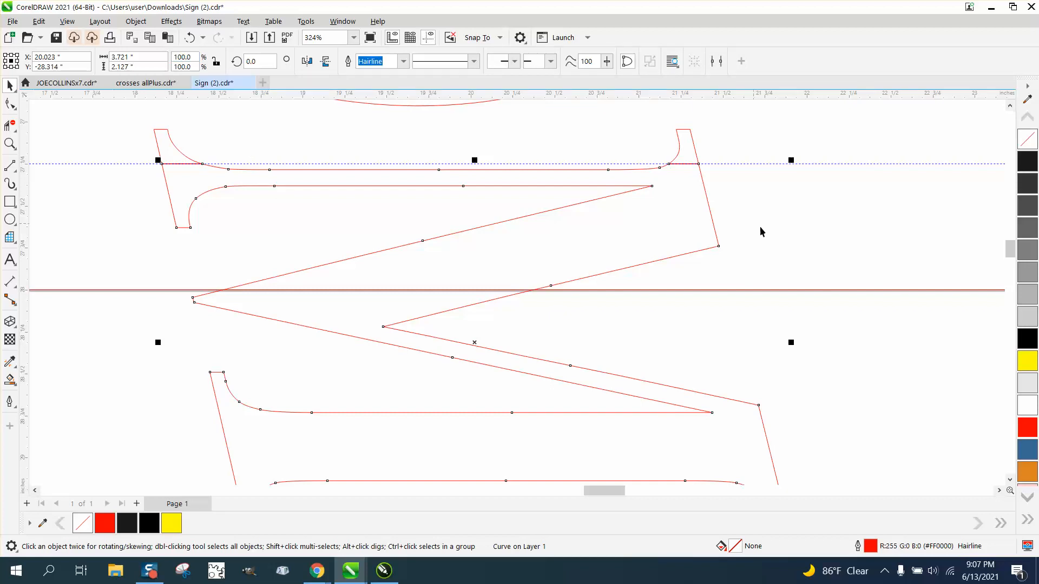
pyautogui.click(739, 231)
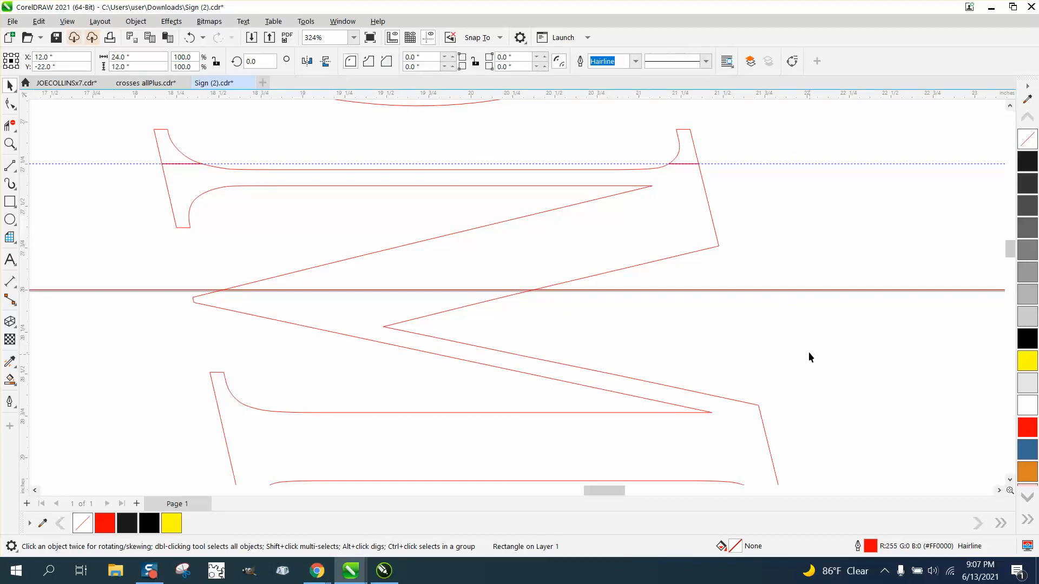
pyautogui.scroll(-3, 777, 334)
pyautogui.click(744, 284)
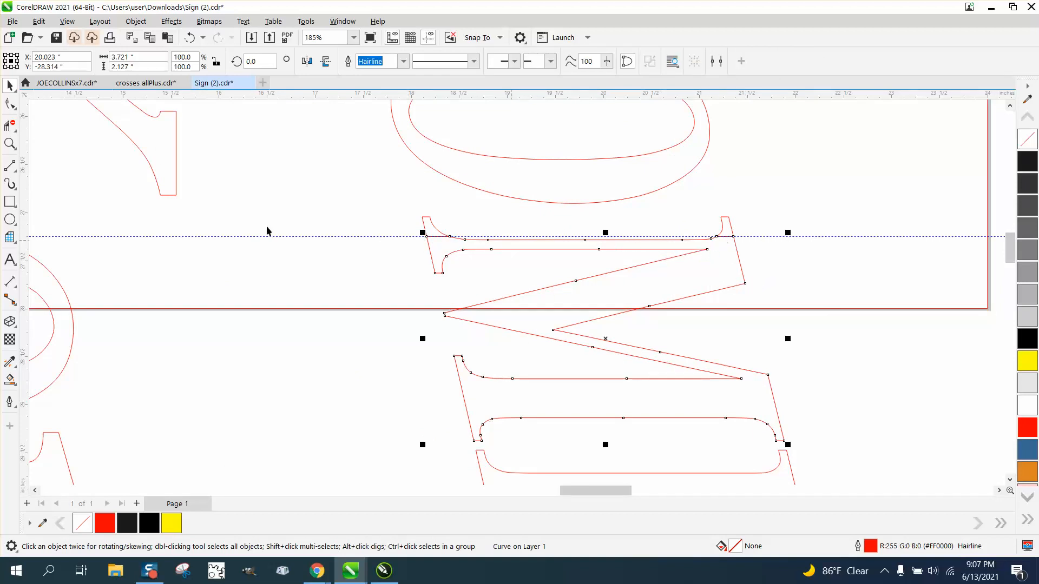
pyautogui.click(10, 144)
pyautogui.moveTo(413, 225); pyautogui.dragTo(774, 304)
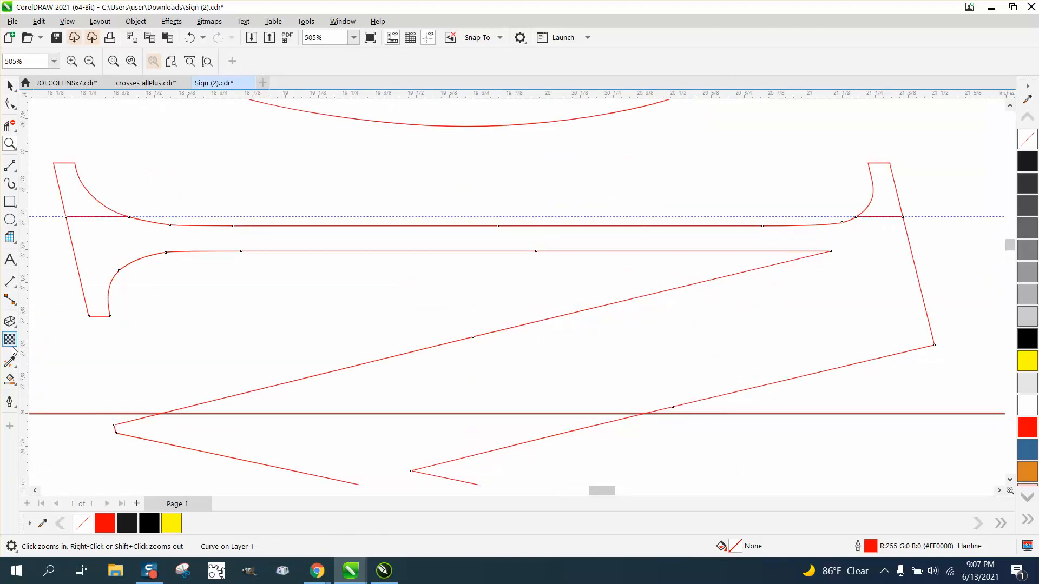
# Smart Fill the part of the letter M between the lower guideline and the page frame's bottom edge with black and no outline
pyautogui.click(10, 379)
pyautogui.click(94, 264)
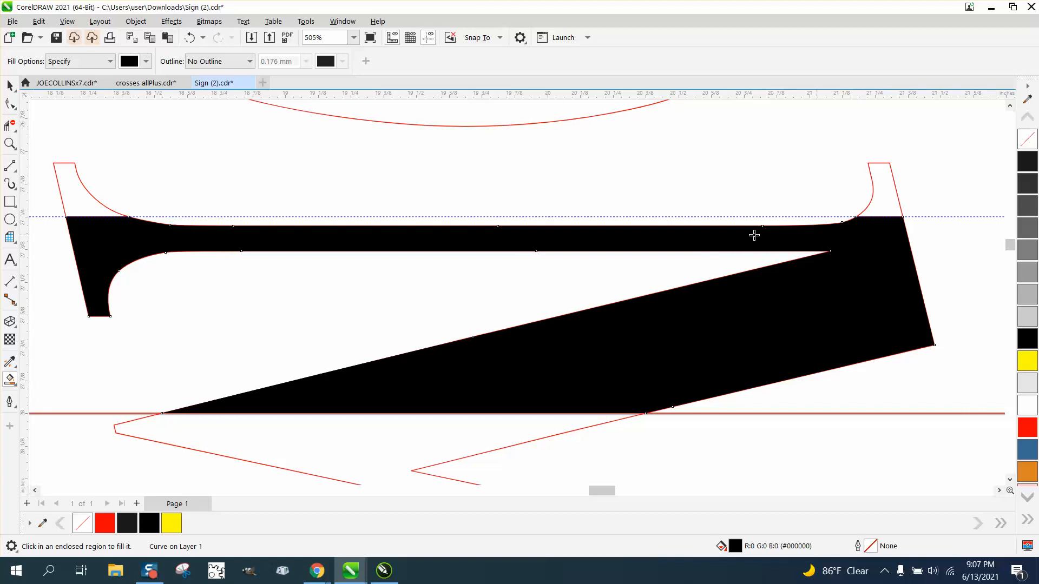
pyautogui.scroll(-7, 384, 222)
pyautogui.scroll(-8, 382, 223)
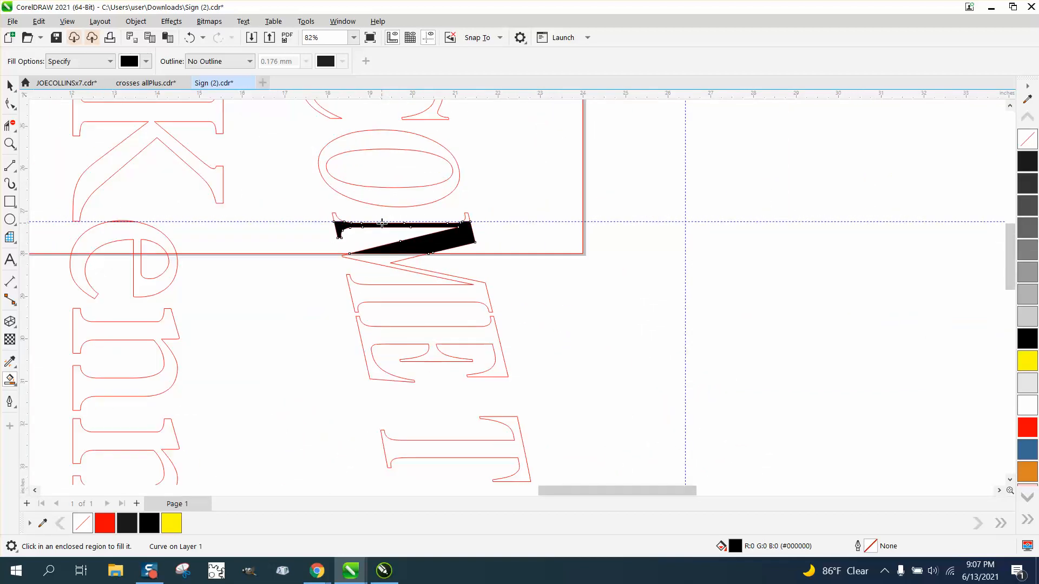
pyautogui.scroll(-1, 384, 224)
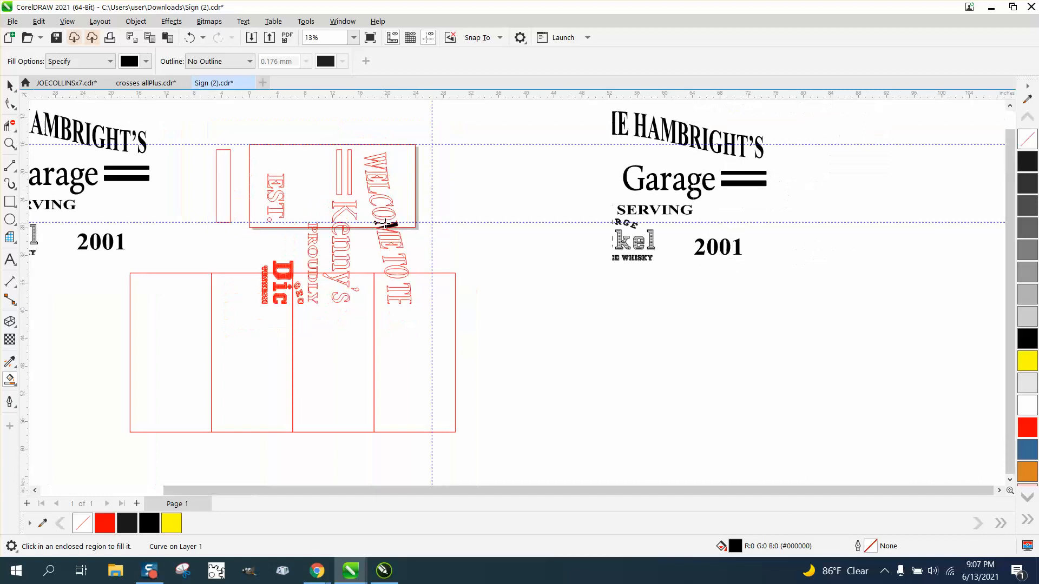
# Select the two remaining unrotated pieces of the sign copy, beside the vertical guideline
pyautogui.click(11, 85)
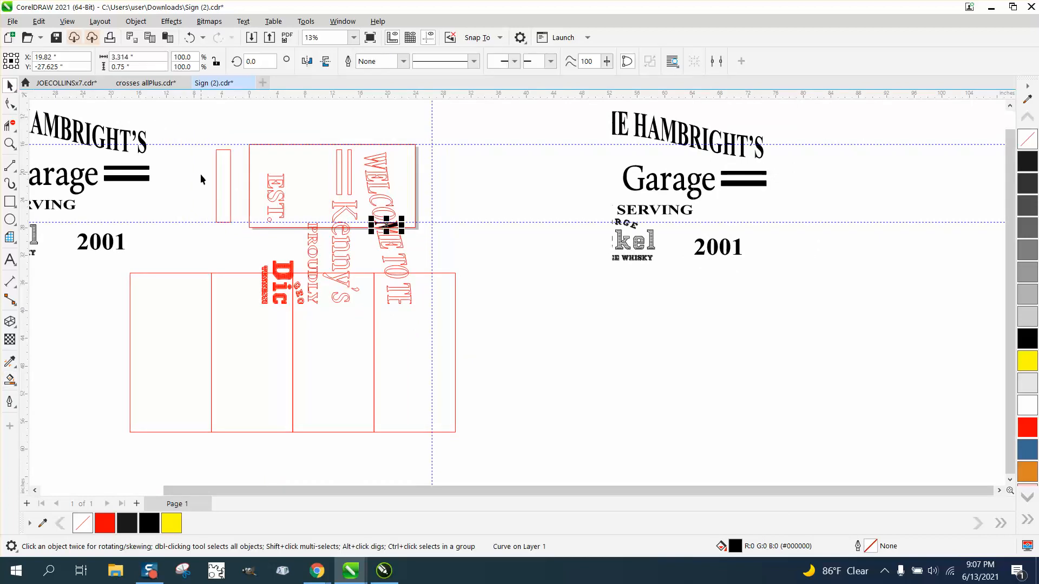
pyautogui.scroll(-1, 309, 268)
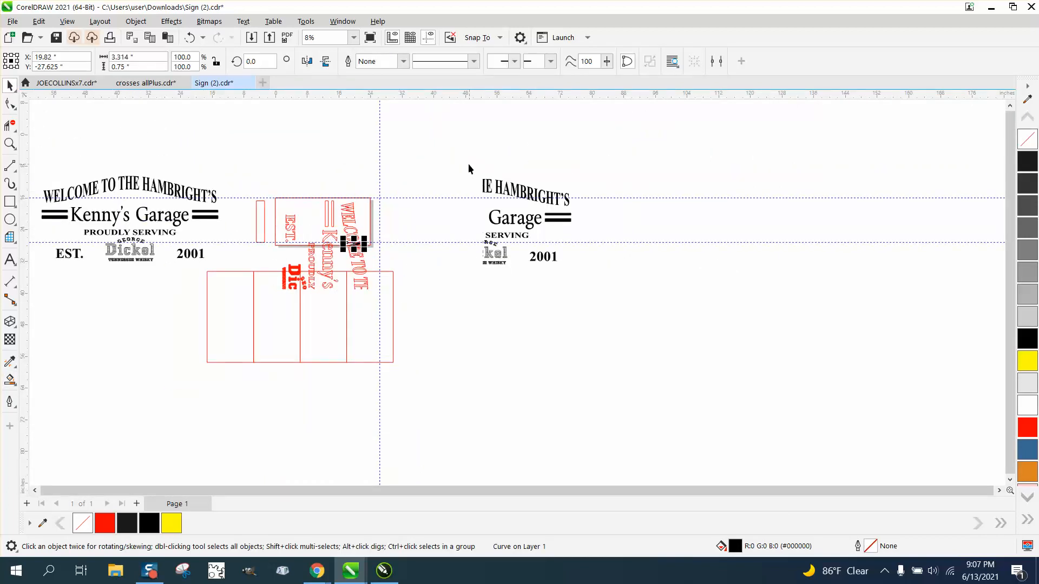
pyautogui.moveTo(468, 166); pyautogui.dragTo(621, 280)
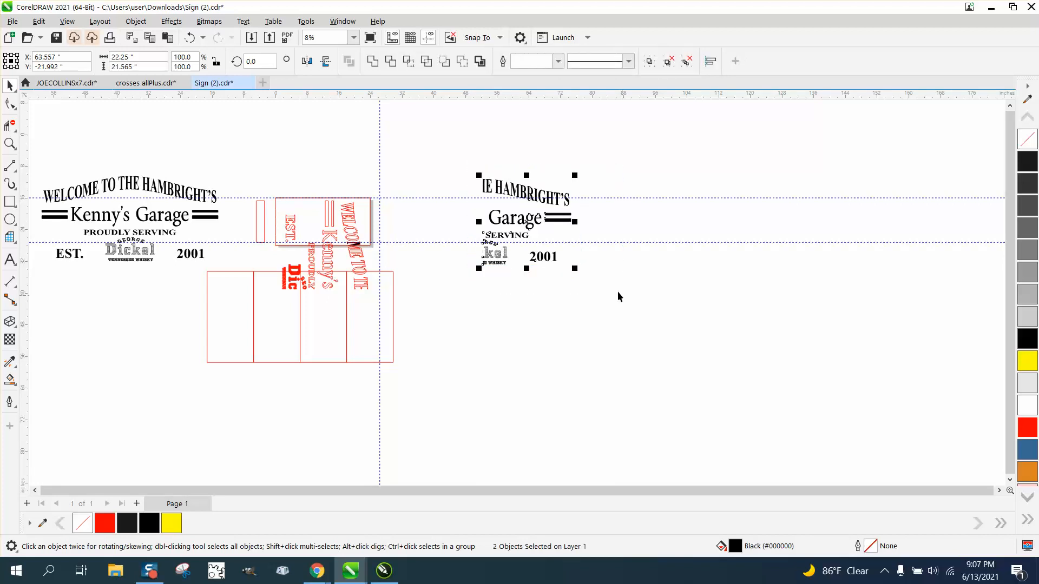